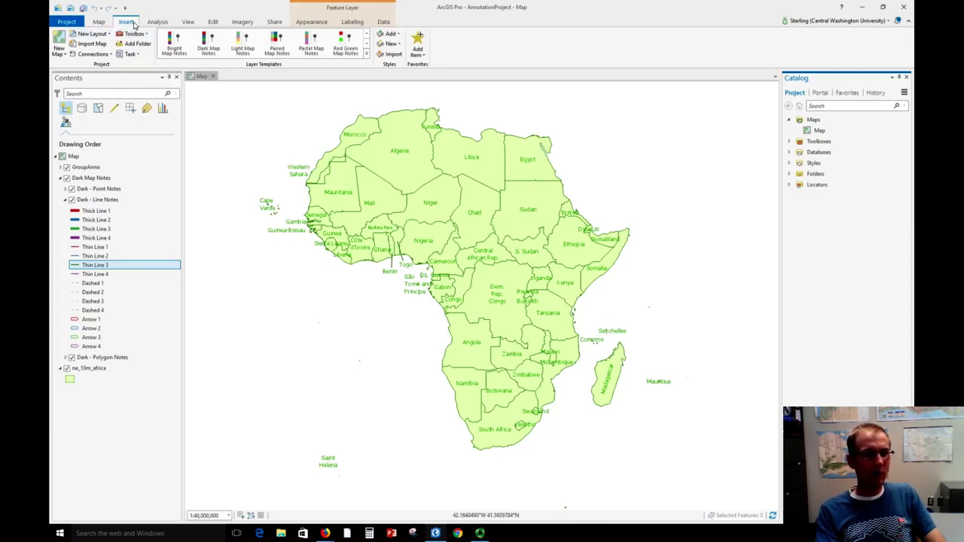
Step: Create a new ANSI Letter (8.5 × 11) portrait layout page
click(103, 34)
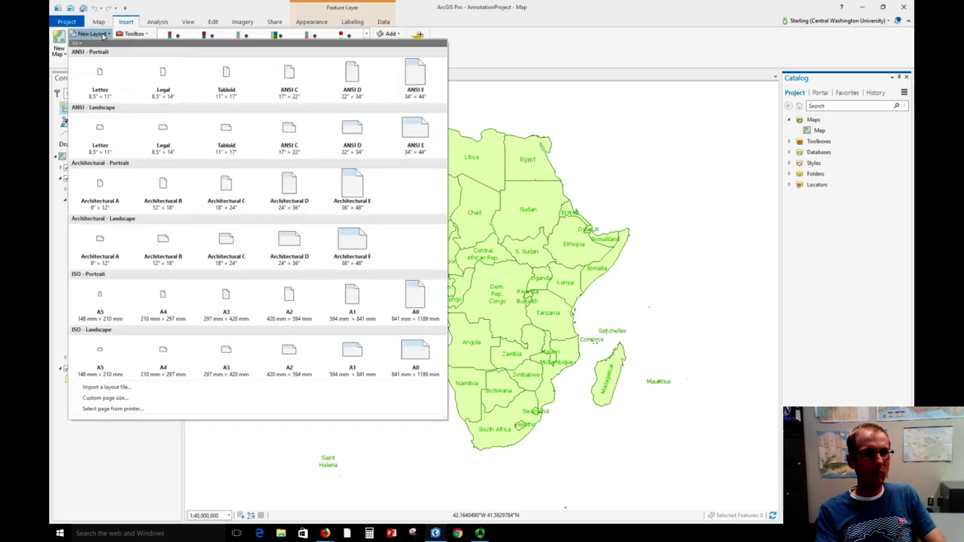
click(102, 75)
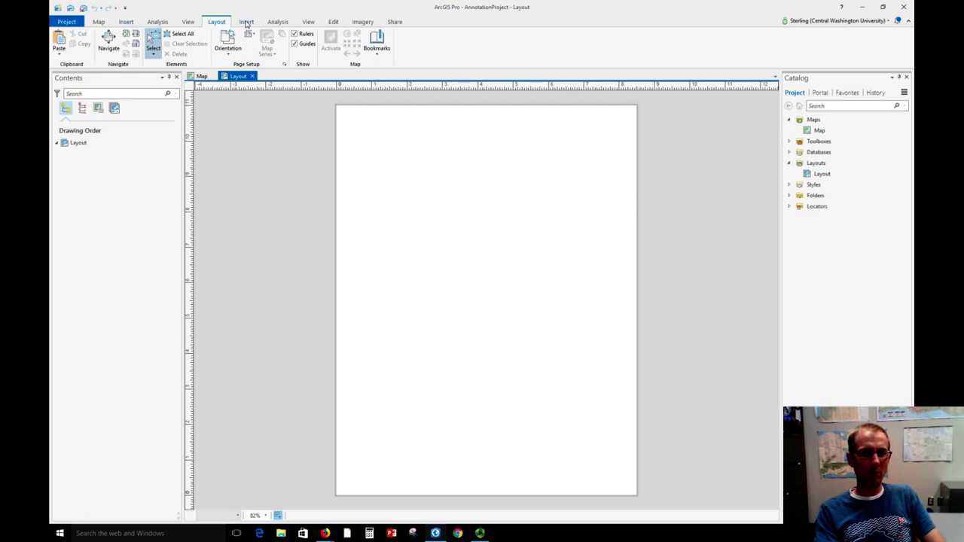
Step: Insert a map frame showing the Africa map onto the layout
click(247, 22)
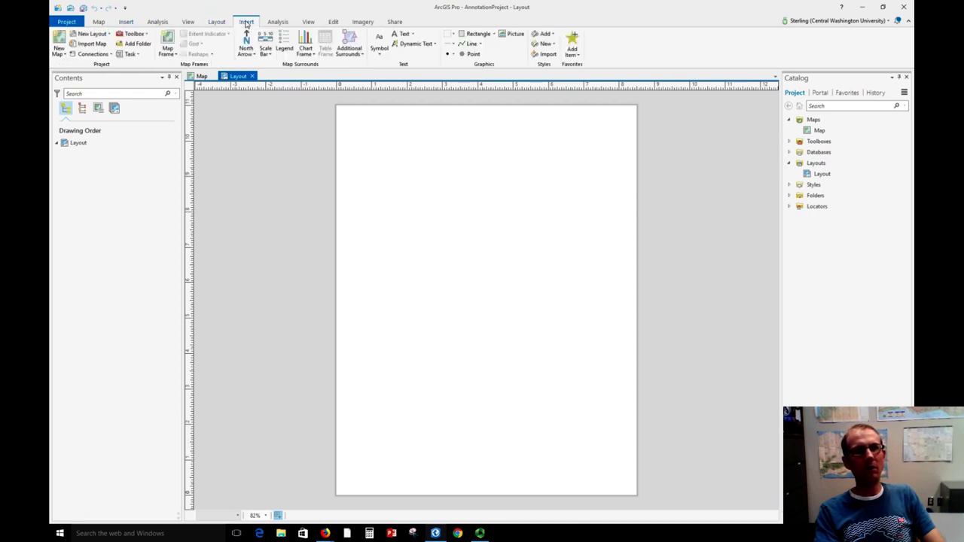
click(170, 57)
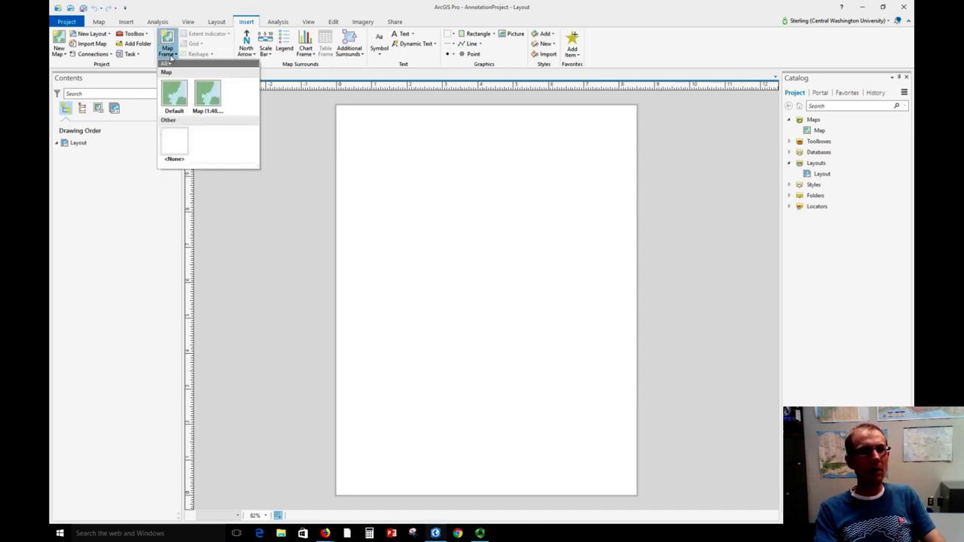
click(202, 113)
click(208, 119)
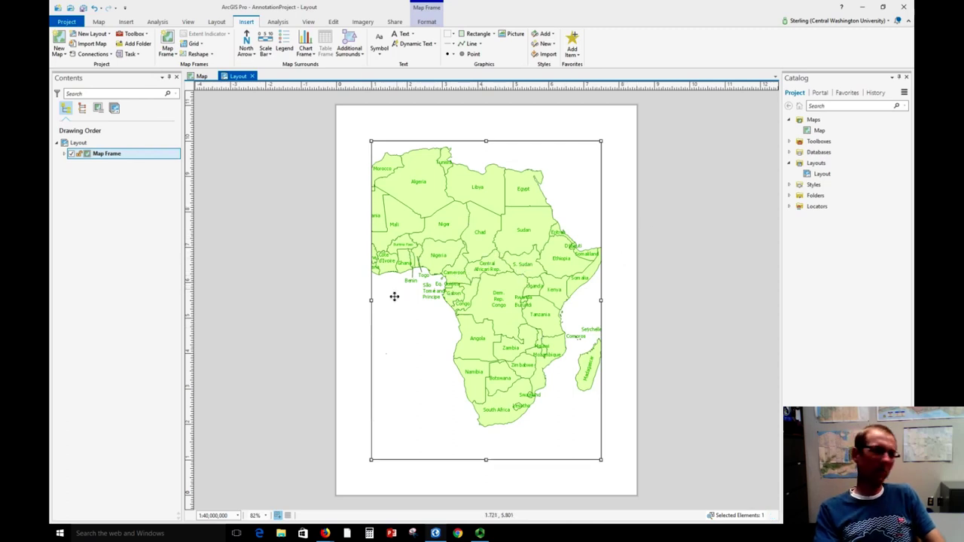
Step: Reposition the Africa map frame so it sits within the page margins
scroll(392, 297, up, 2)
scroll(391, 297, down, 2)
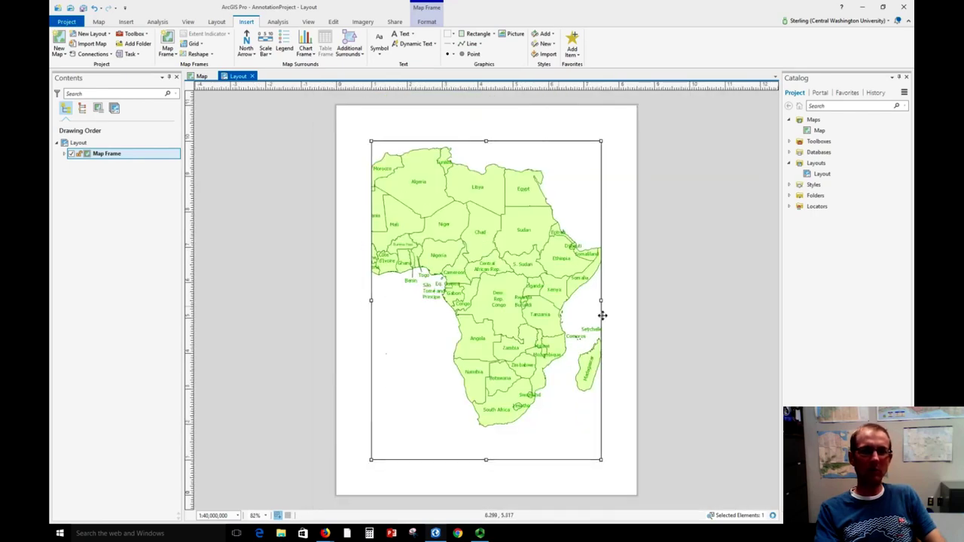
drag(575, 300, 437, 298)
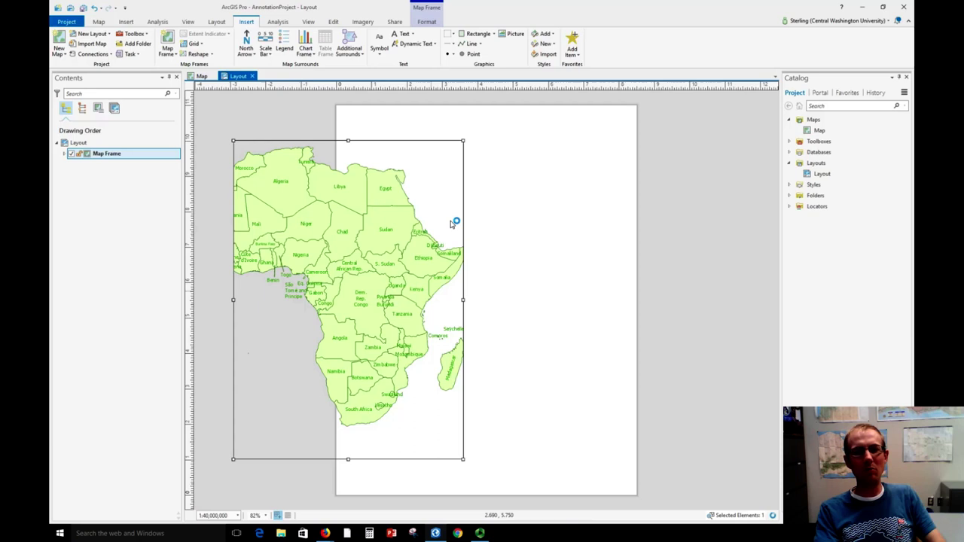
drag(466, 222, 605, 221)
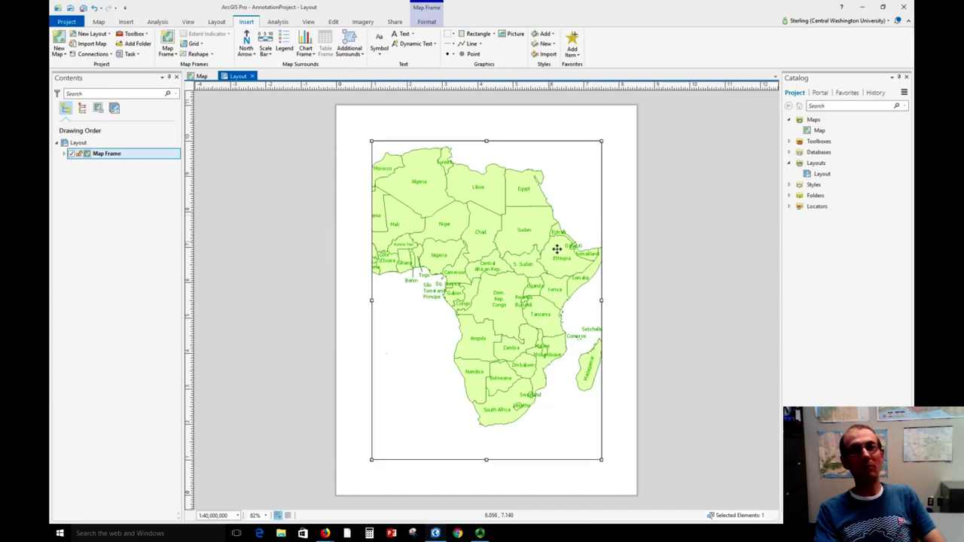
Step: Activate the map frame, zoom out to 1:62,500,000 to fit all of Africa, then close activation
right_click(140, 156)
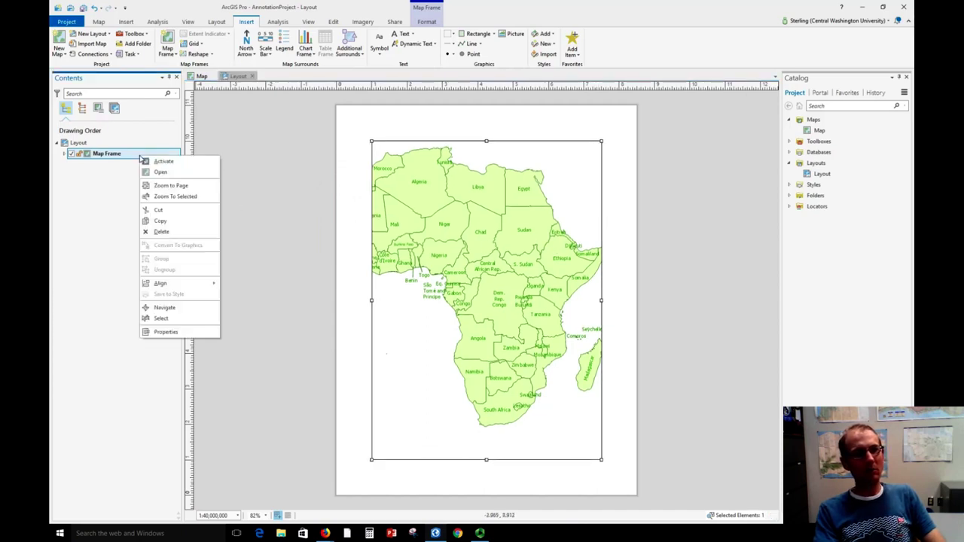
click(159, 163)
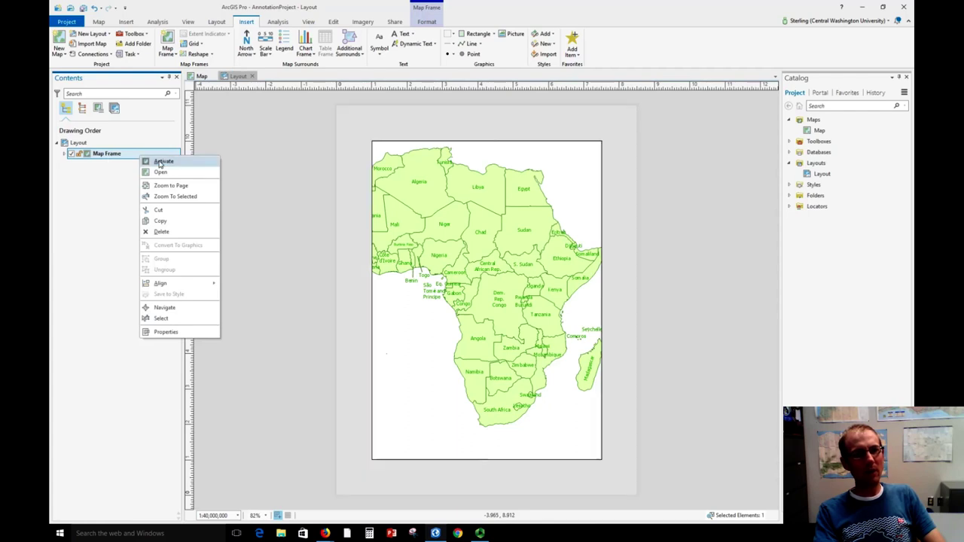
scroll(477, 277, down, 2)
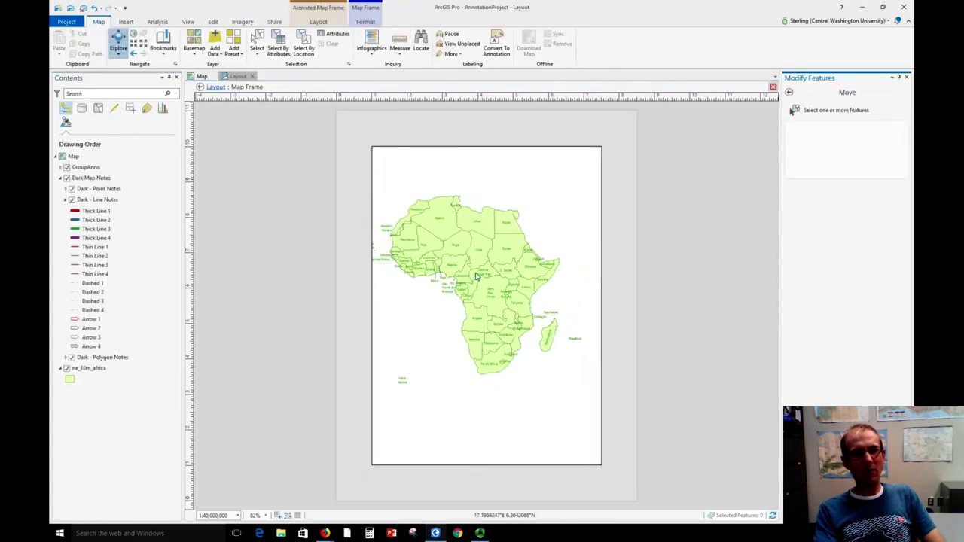
scroll(490, 284, up, 1)
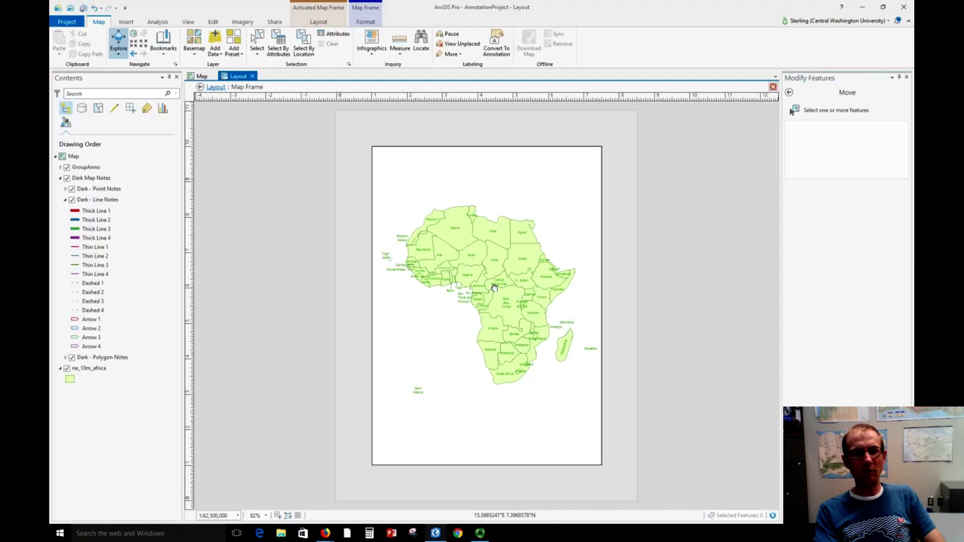
drag(493, 288, 493, 294)
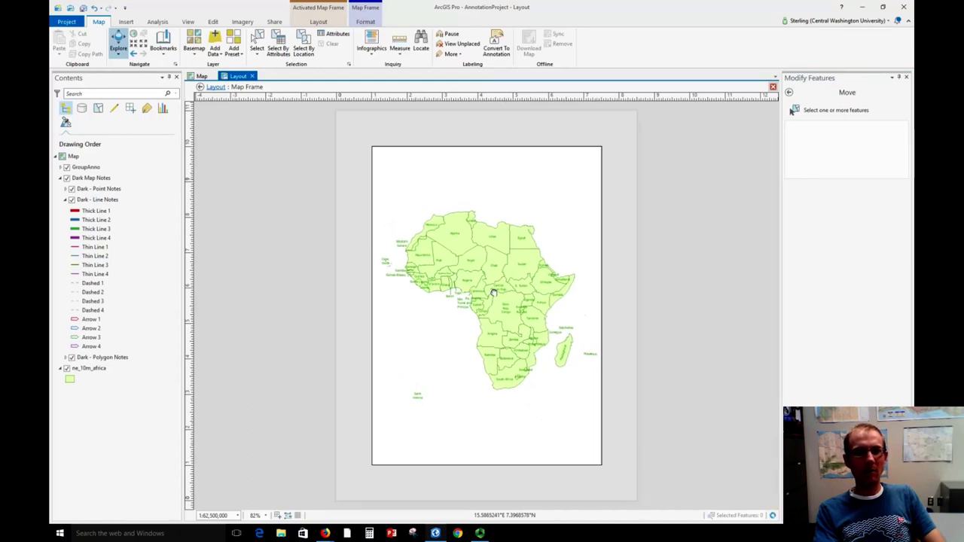
drag(493, 293, 494, 295)
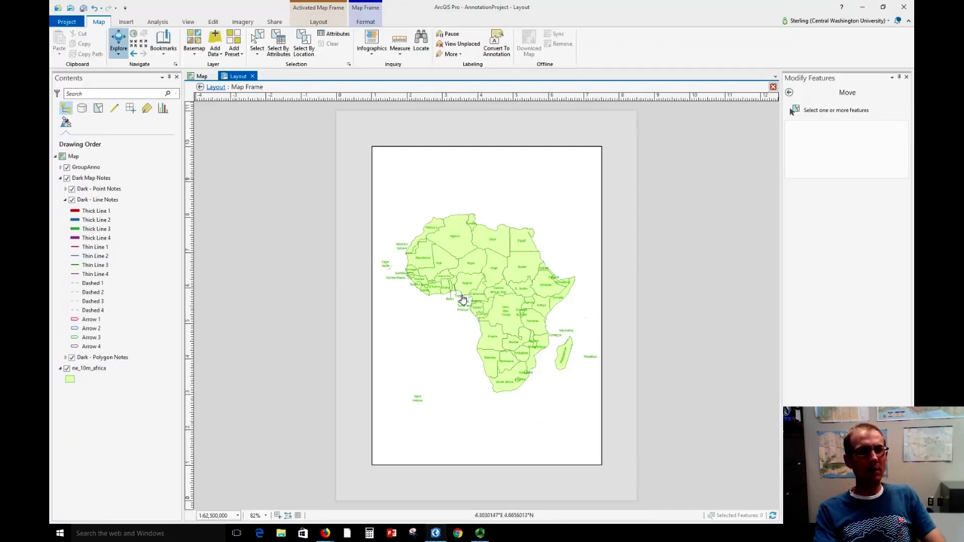
click(318, 22)
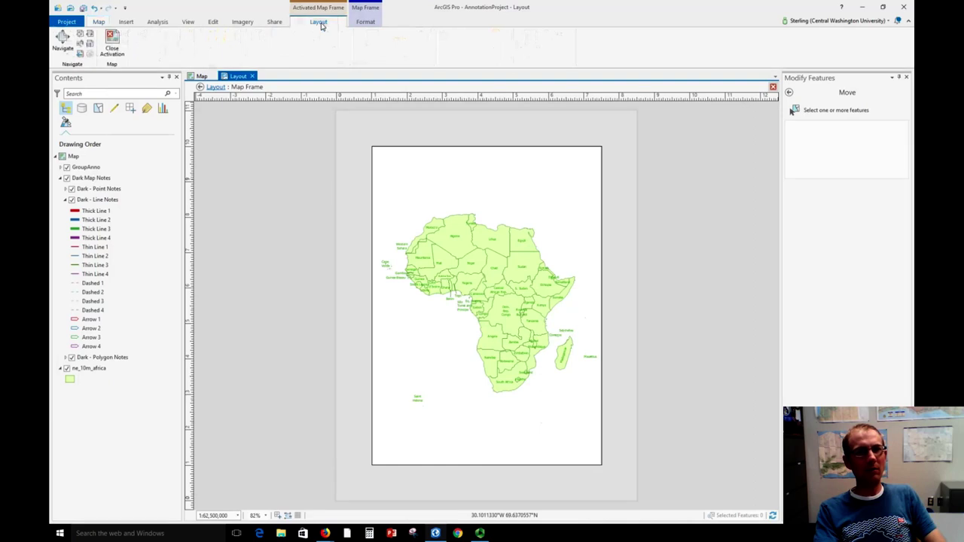
click(113, 51)
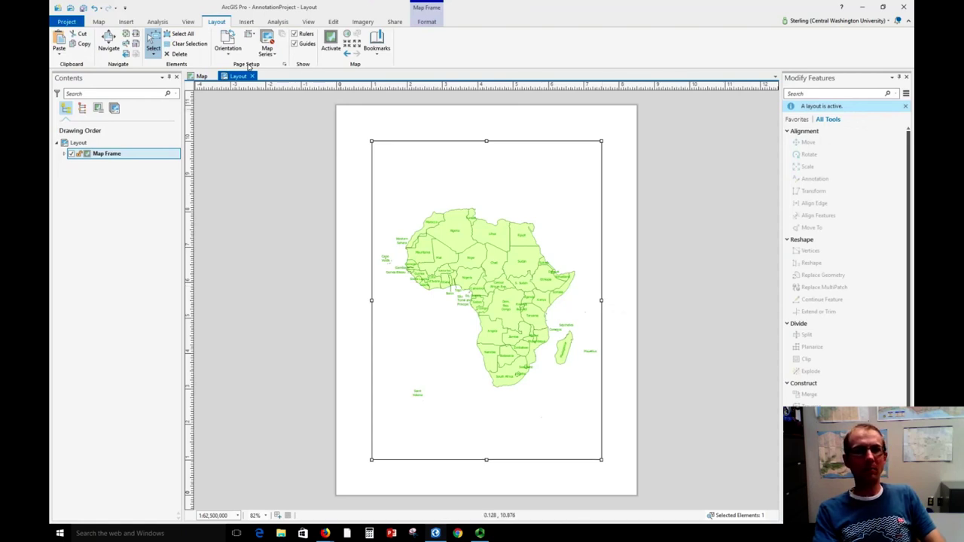
Step: Add an ArcGIS North 2 north arrow in the map frame's lower-right corner
click(244, 24)
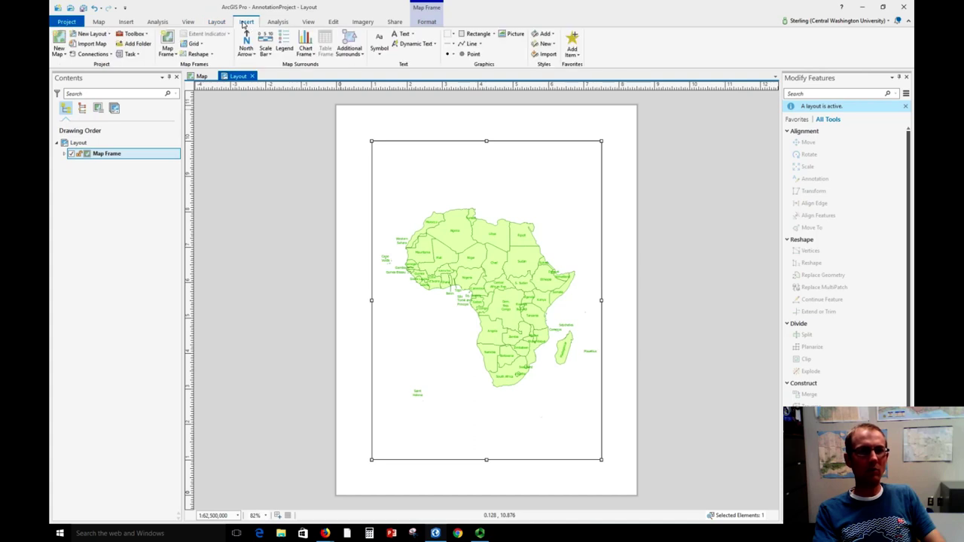
click(255, 60)
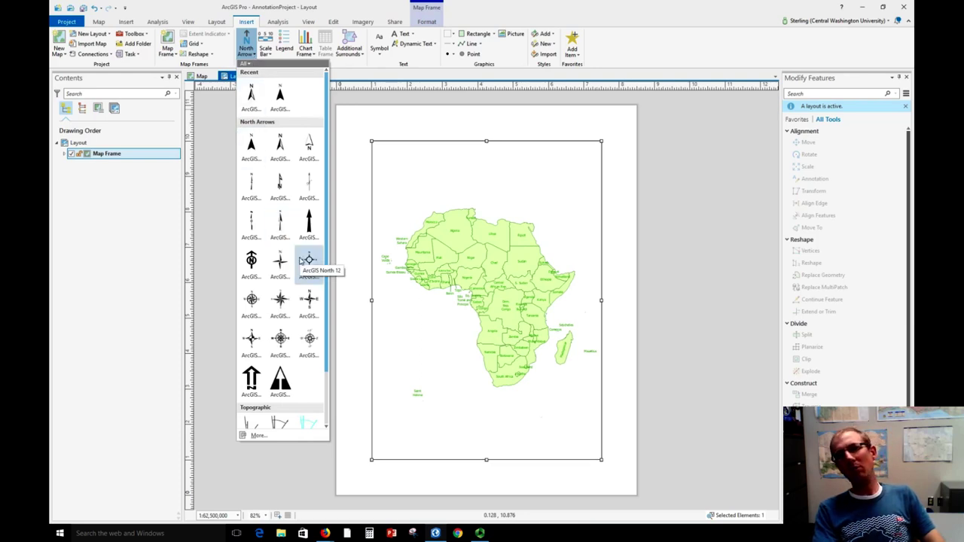
click(252, 96)
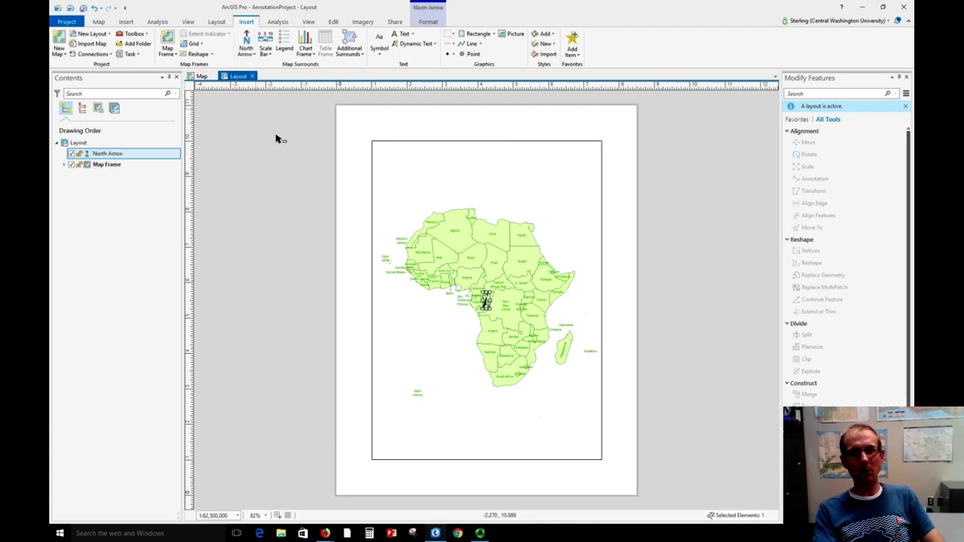
drag(486, 300, 577, 430)
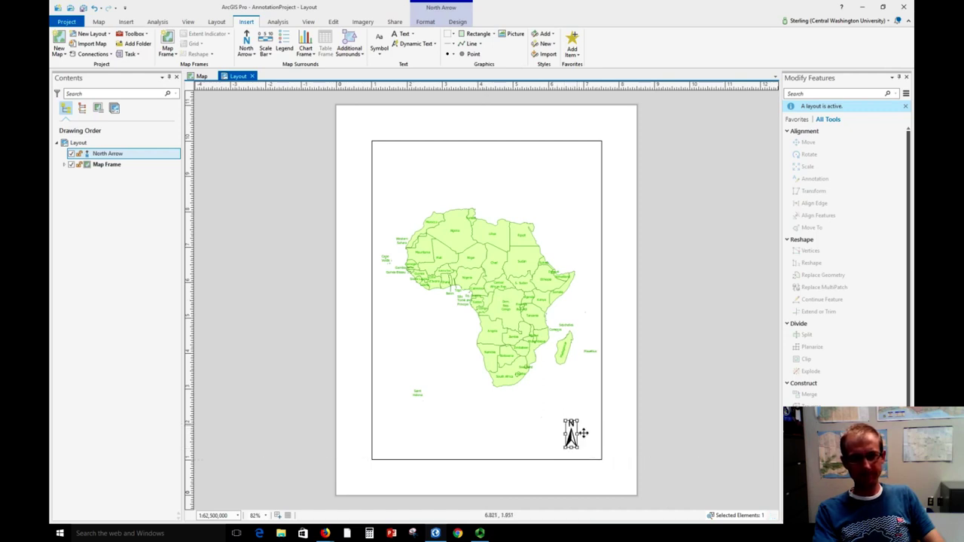
click(530, 434)
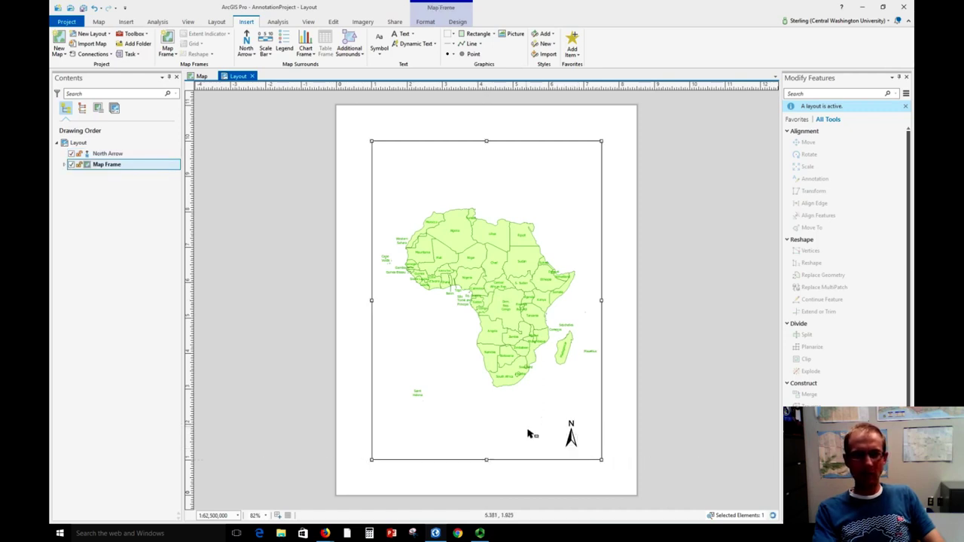
click(628, 433)
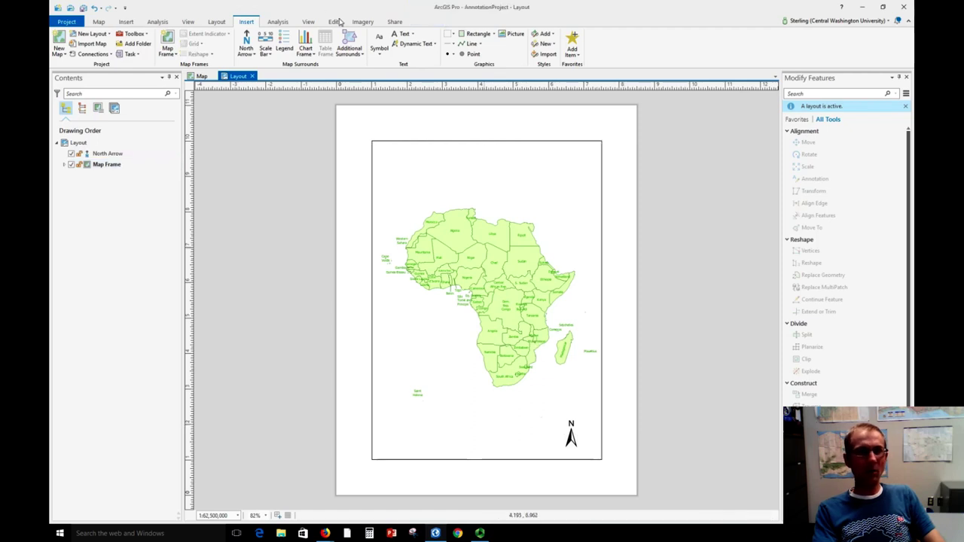
Step: Add a text element reading 'Africa' above the map
click(404, 35)
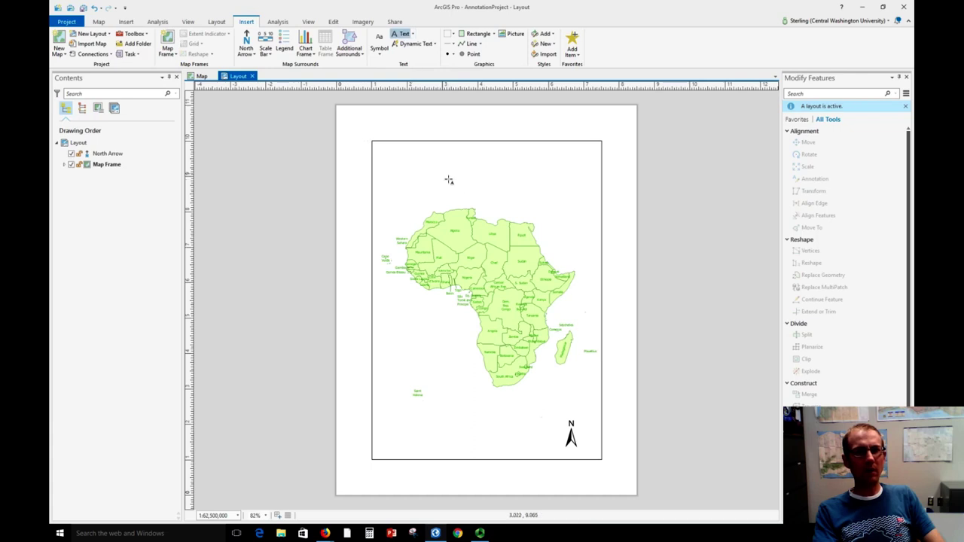
click(480, 188)
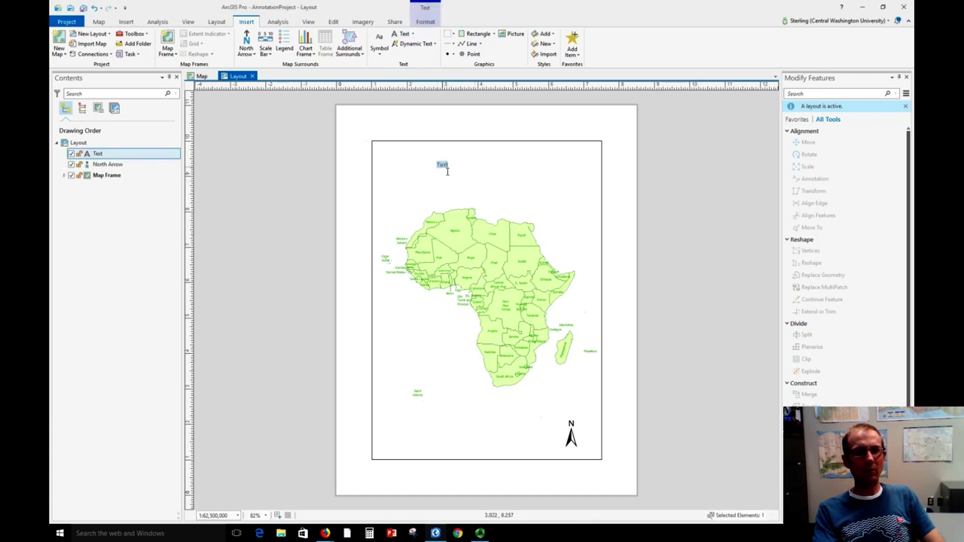
text(Africa)
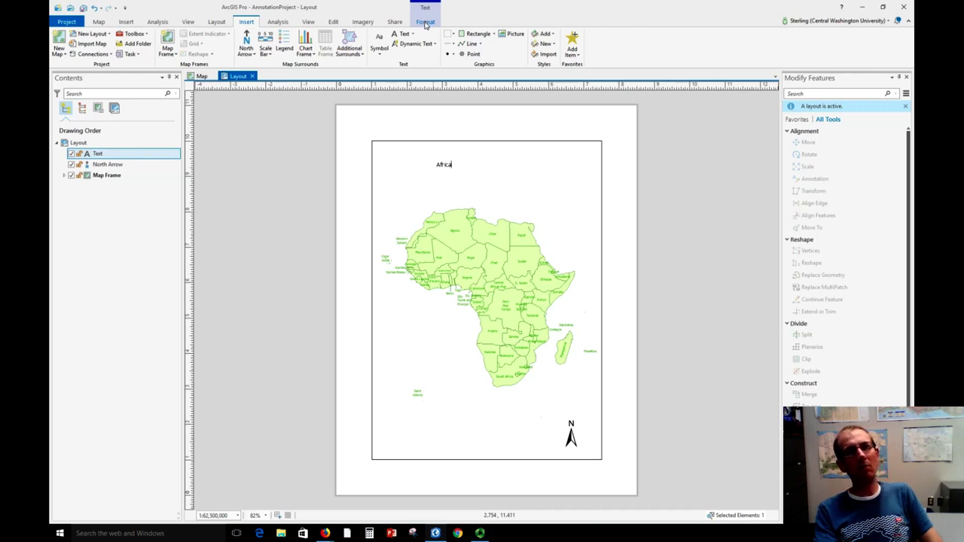
Step: Format the title as 48 pt Stencil and centre it near the top of the page
click(425, 22)
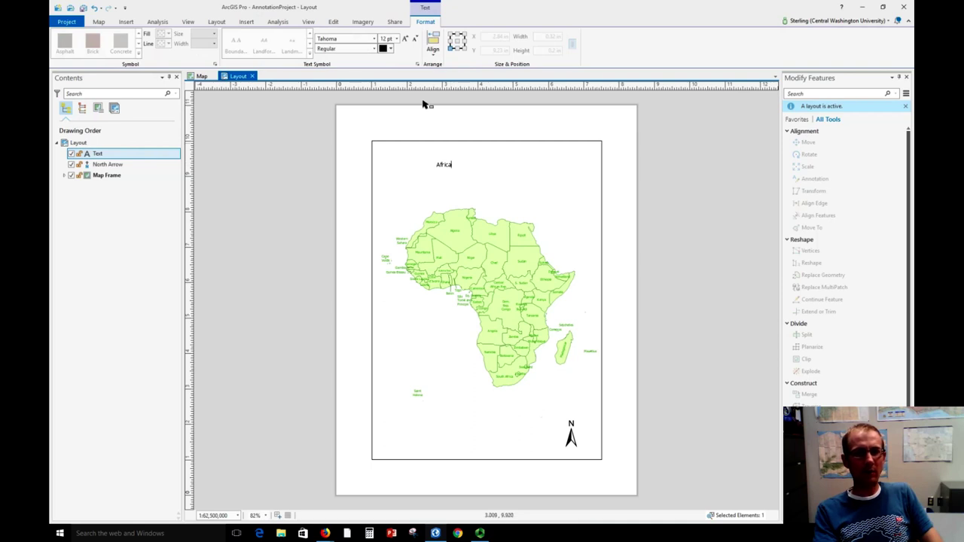
click(396, 38)
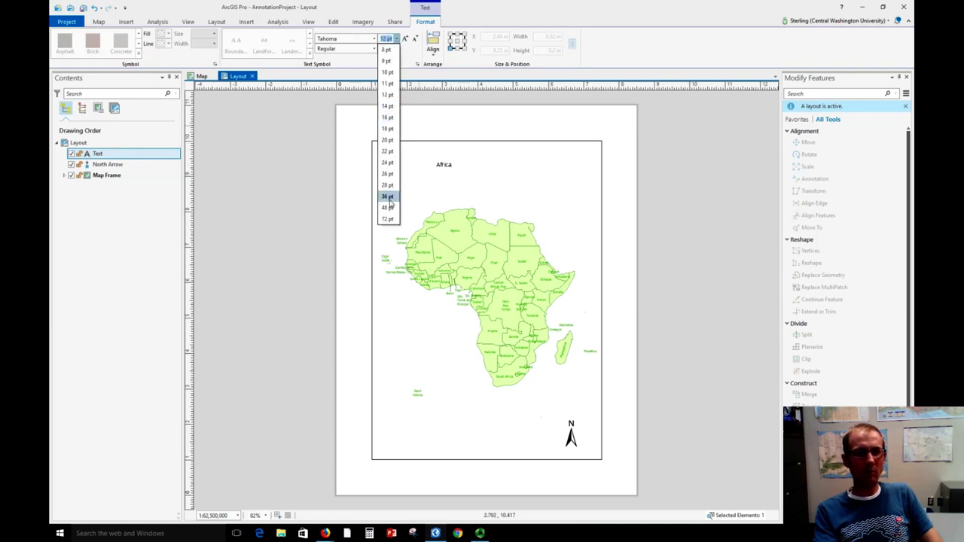
click(388, 197)
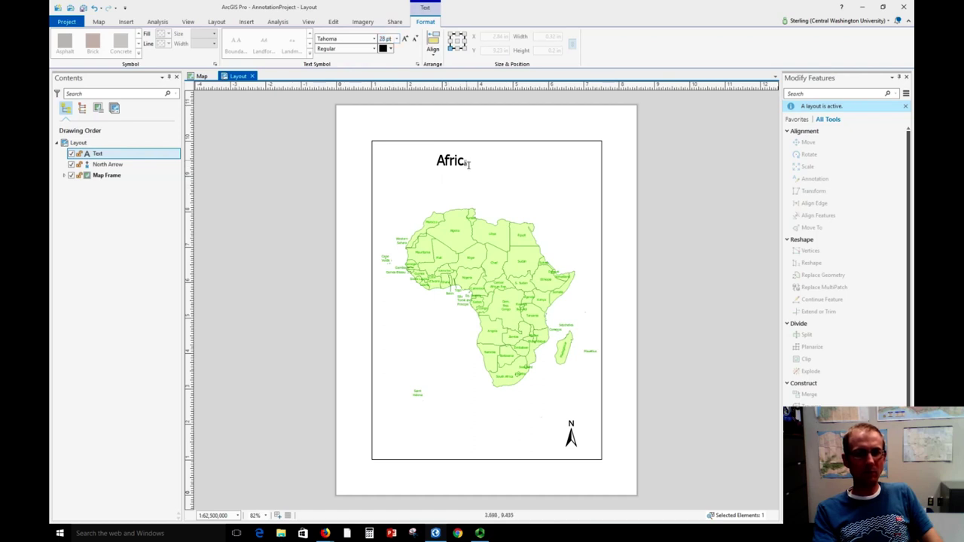
drag(469, 165, 435, 161)
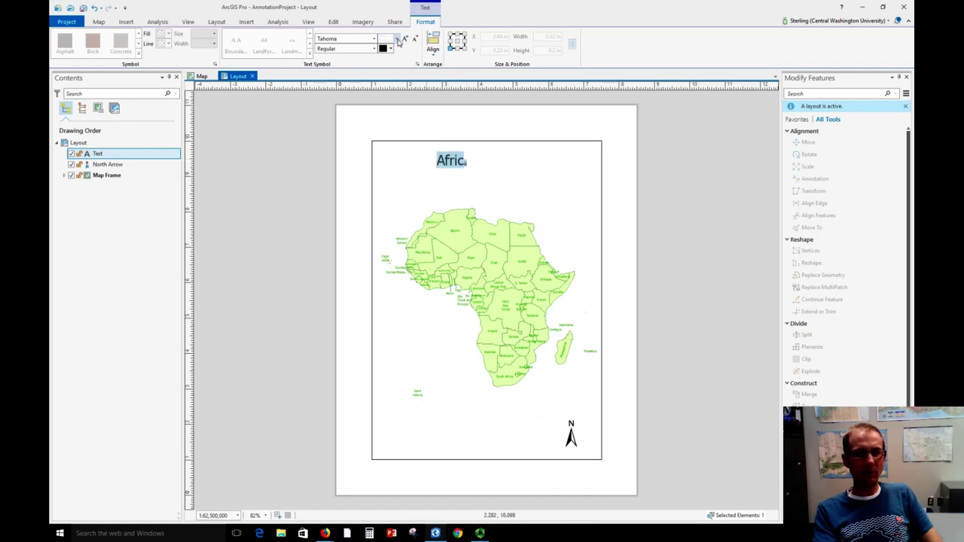
click(398, 42)
click(398, 211)
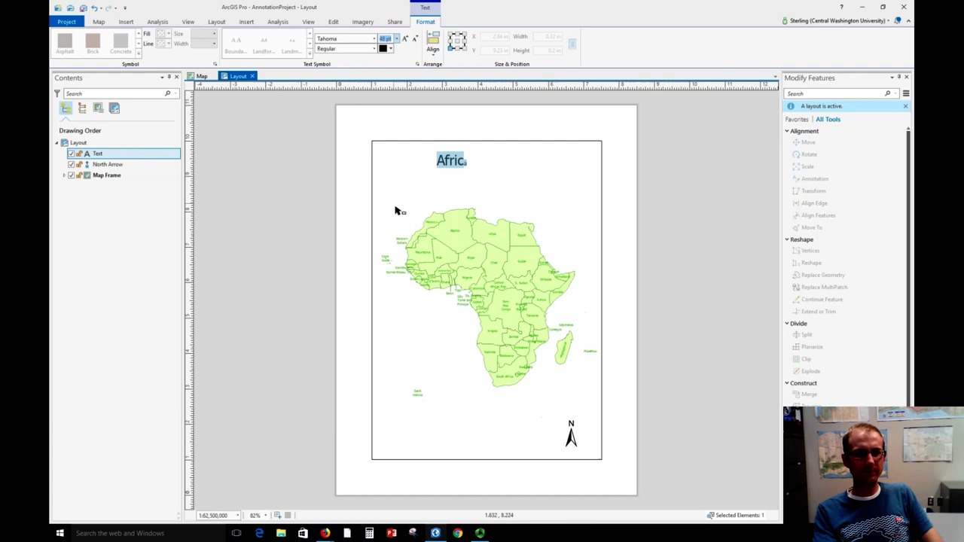
click(375, 40)
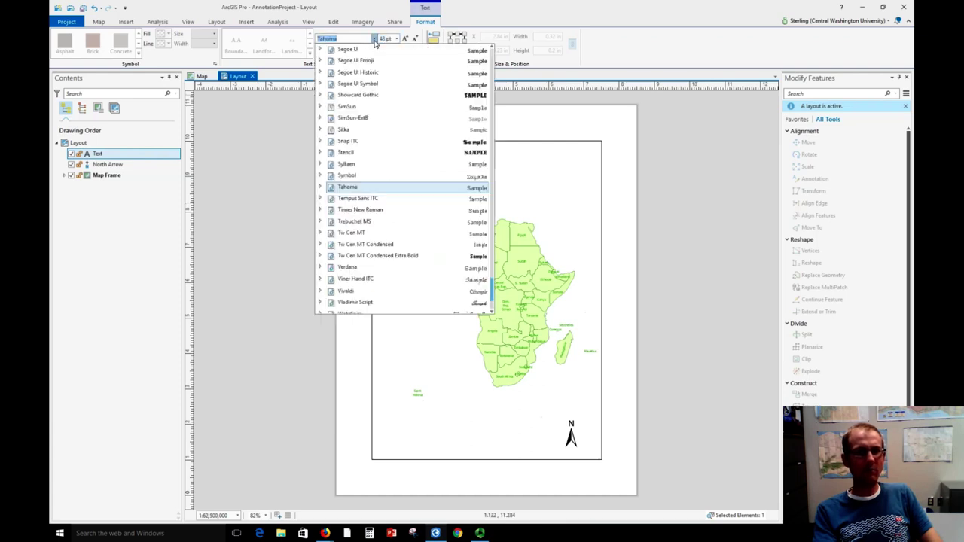
click(480, 156)
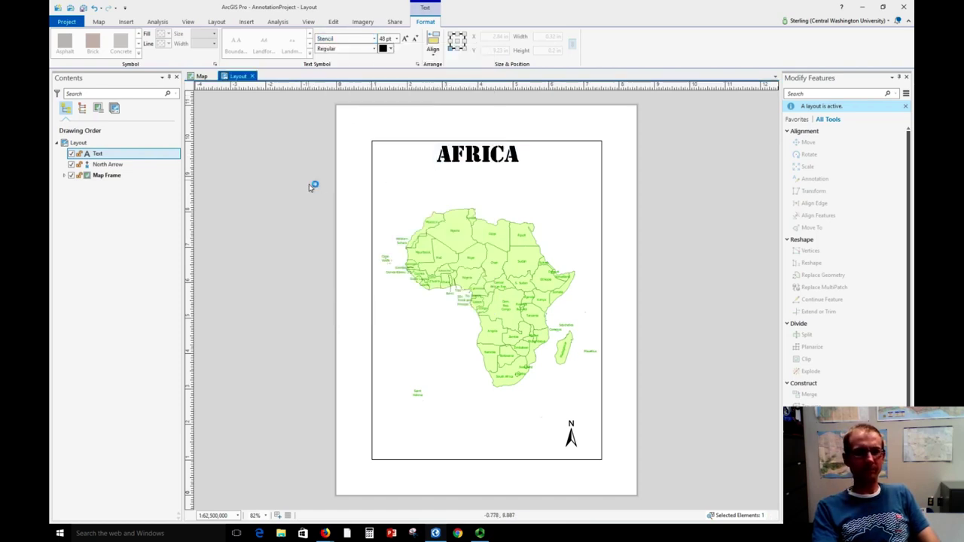
click(461, 161)
drag(476, 172, 491, 187)
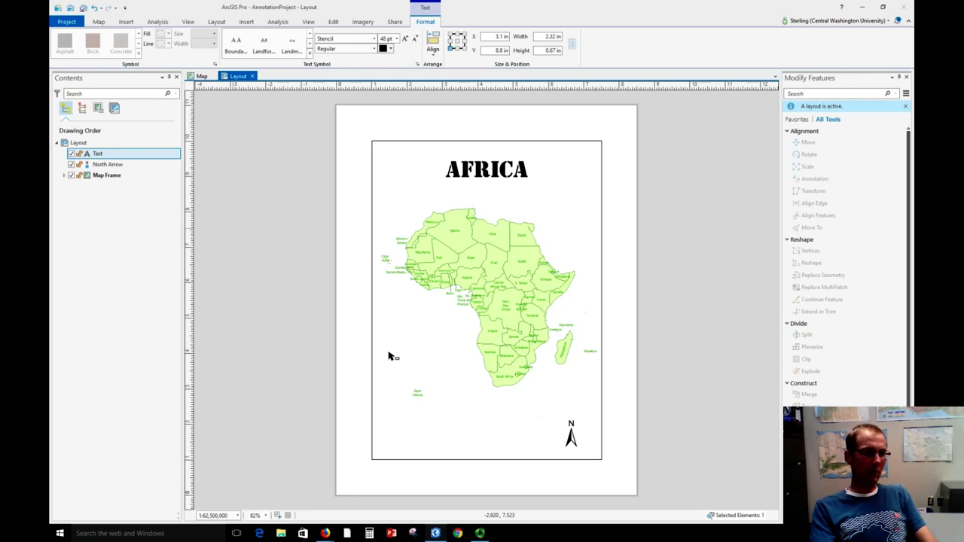
Step: Draw a second, smaller map frame in the lower-left corner of the page
click(248, 22)
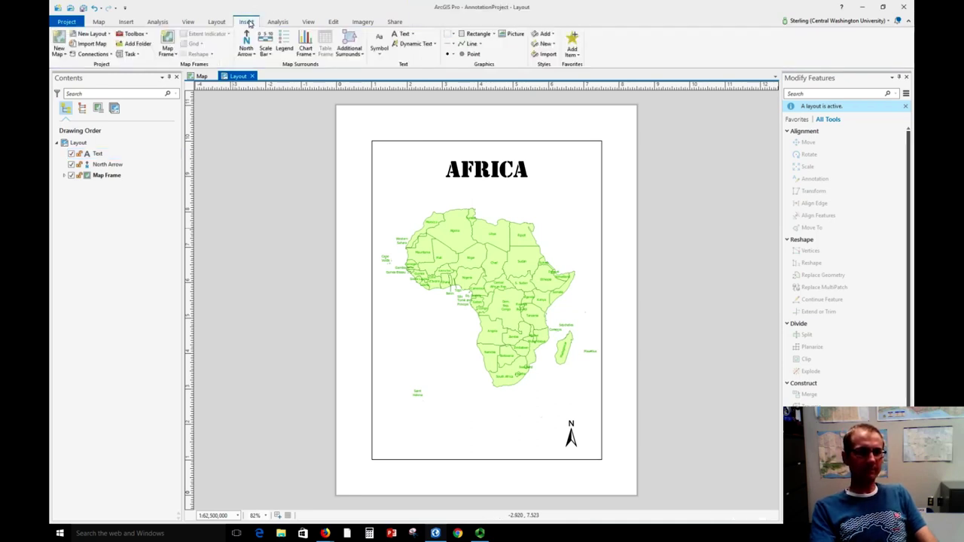
click(174, 58)
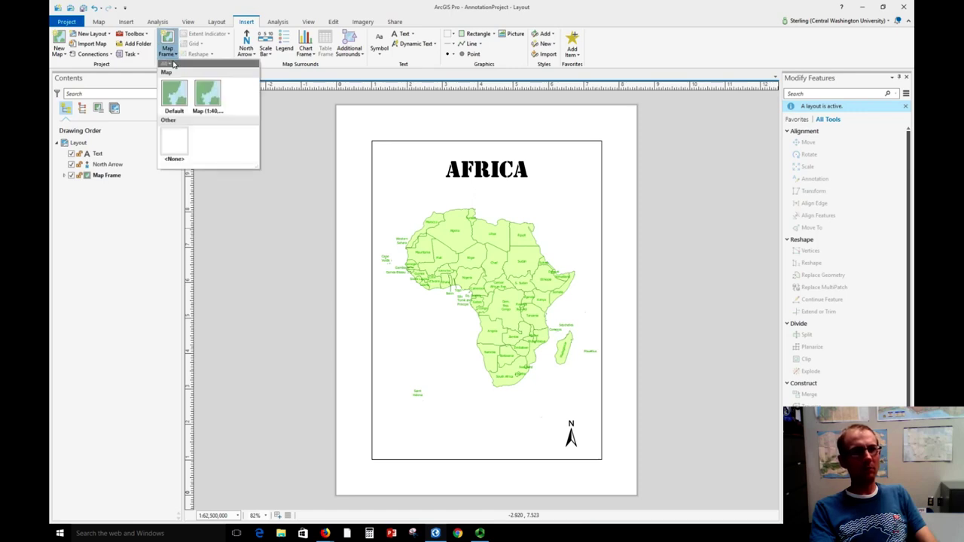
click(207, 94)
drag(371, 300, 486, 459)
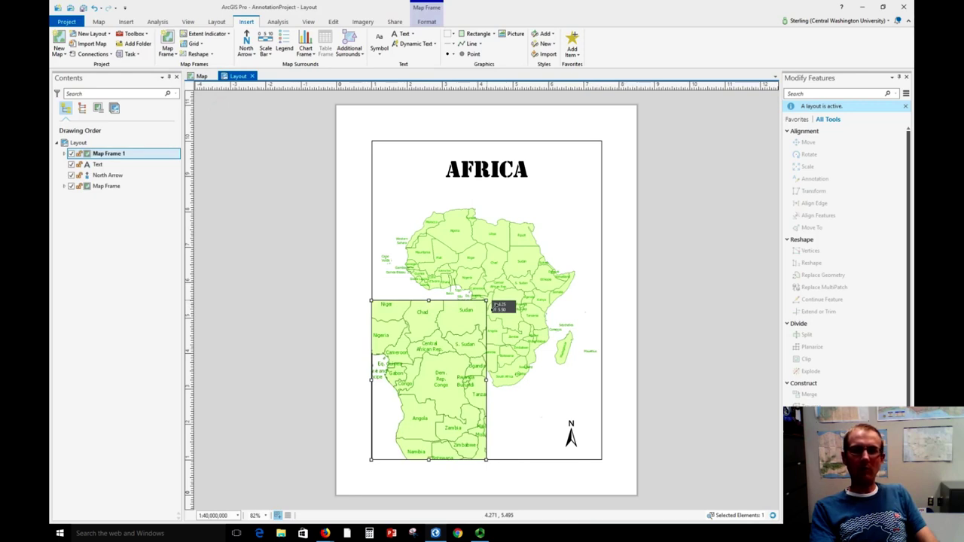
drag(487, 301, 470, 336)
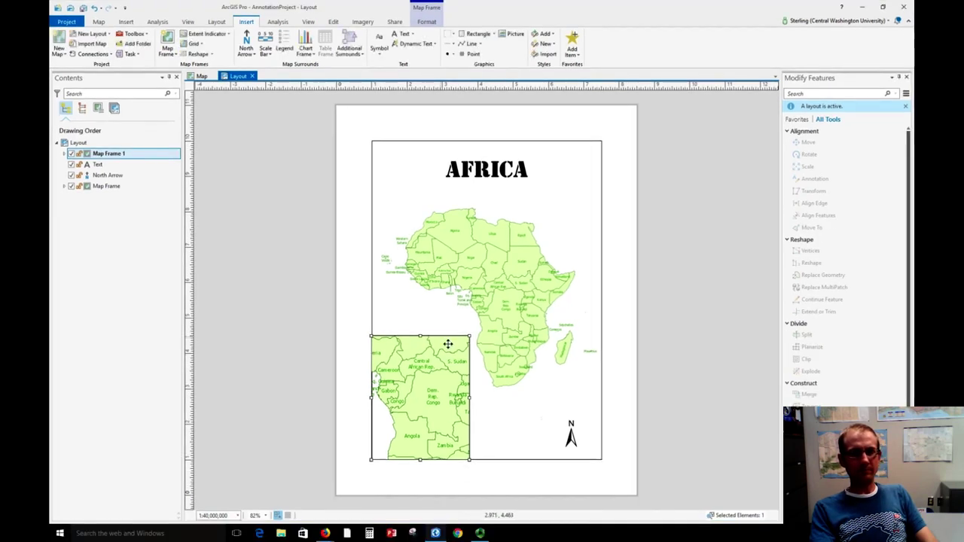
drag(447, 344, 473, 343)
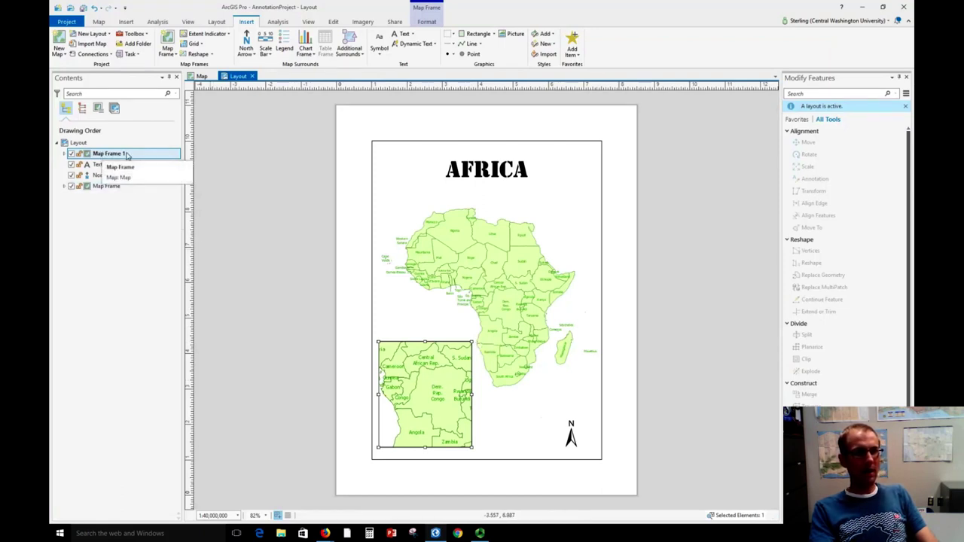
Step: Rename Map Frame 1 to 'Inset map' and activate it for navigation
click(126, 155)
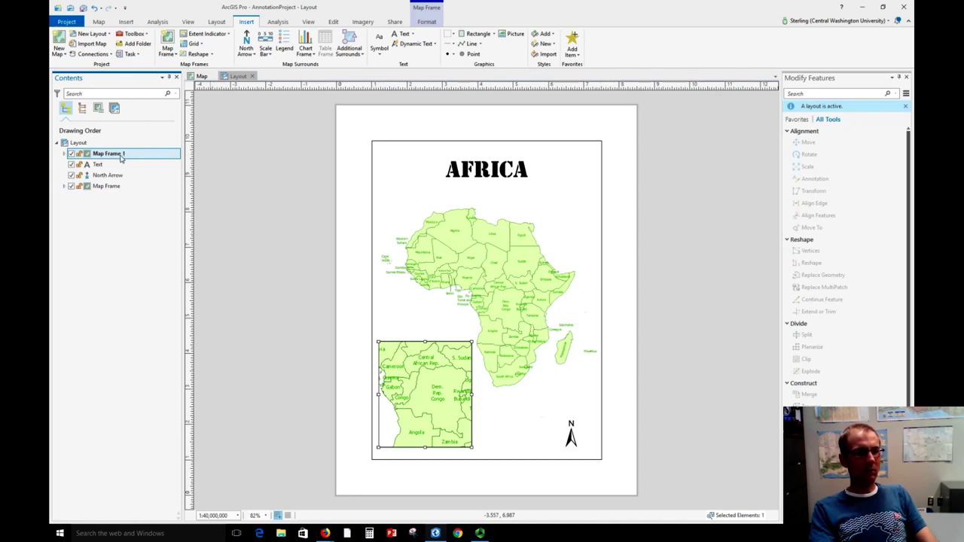
double_click(120, 156)
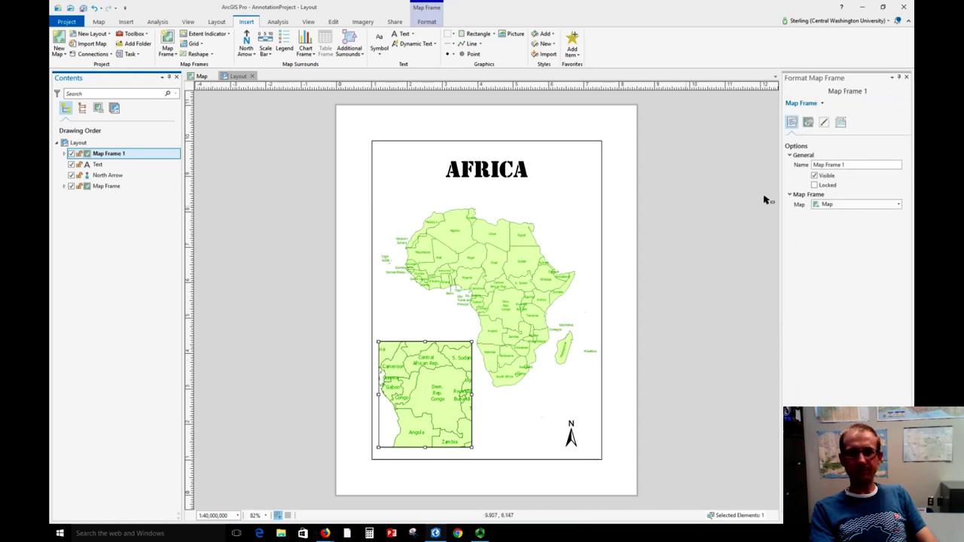
click(791, 170)
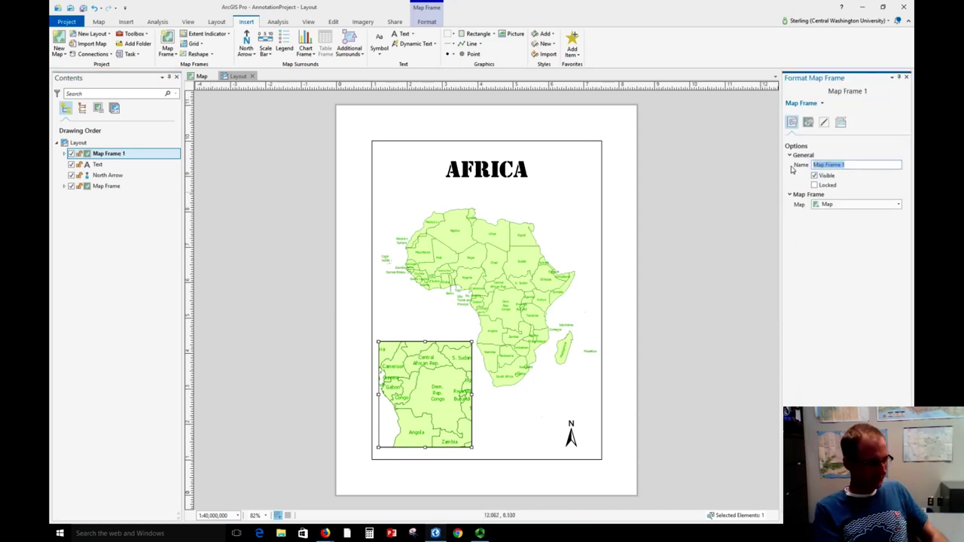
text(Inset map)
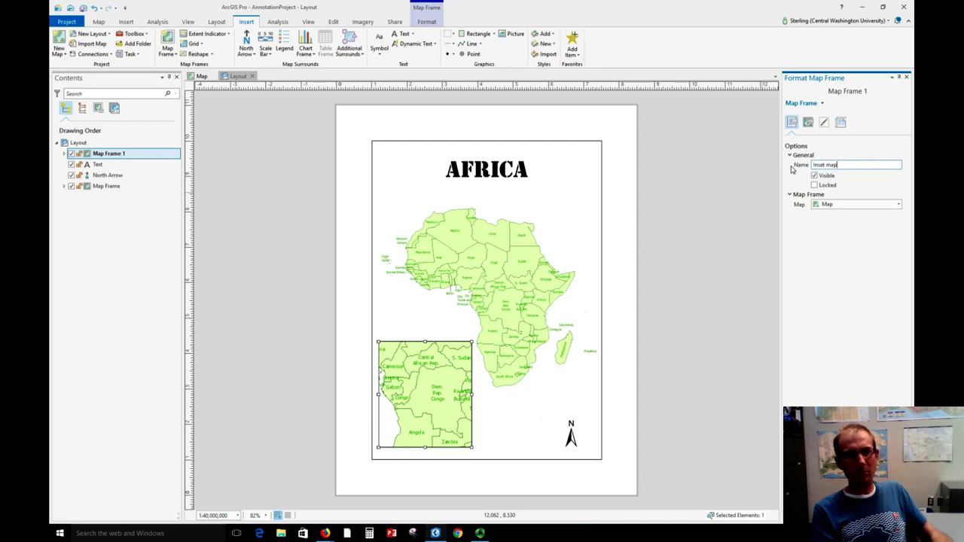
key(Return)
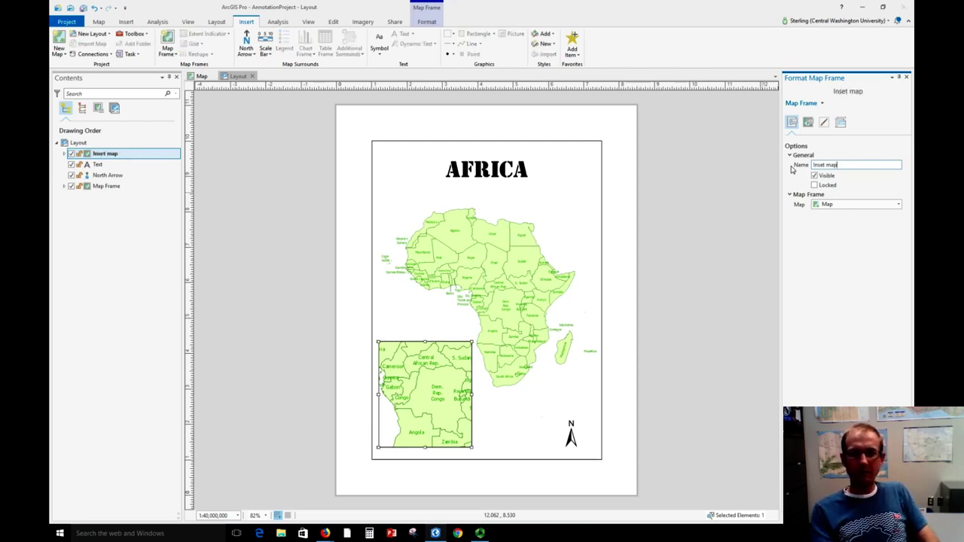
right_click(128, 154)
click(150, 160)
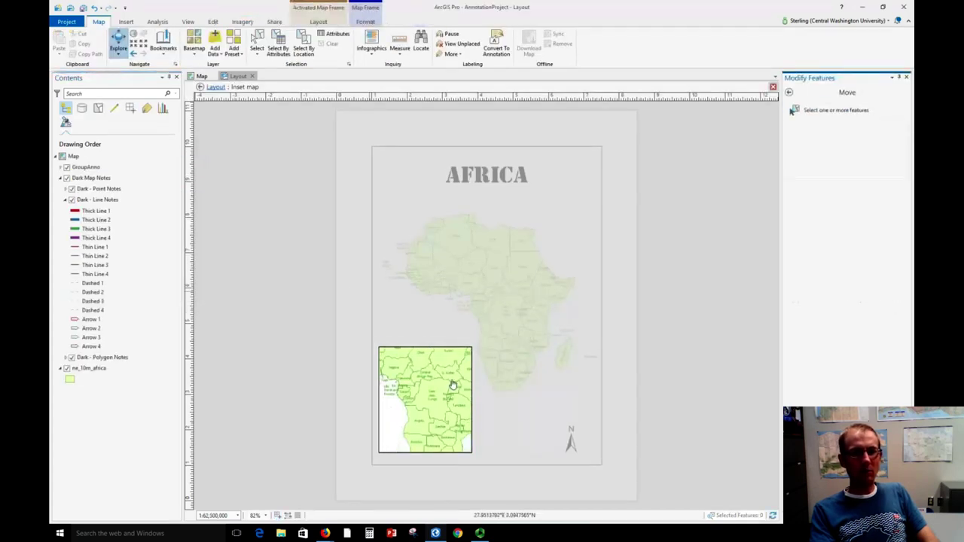
Step: Pan and zoom the inset map onto Egypt, then close activation and deselect it
drag(453, 385, 428, 433)
scroll(435, 426, up, 4)
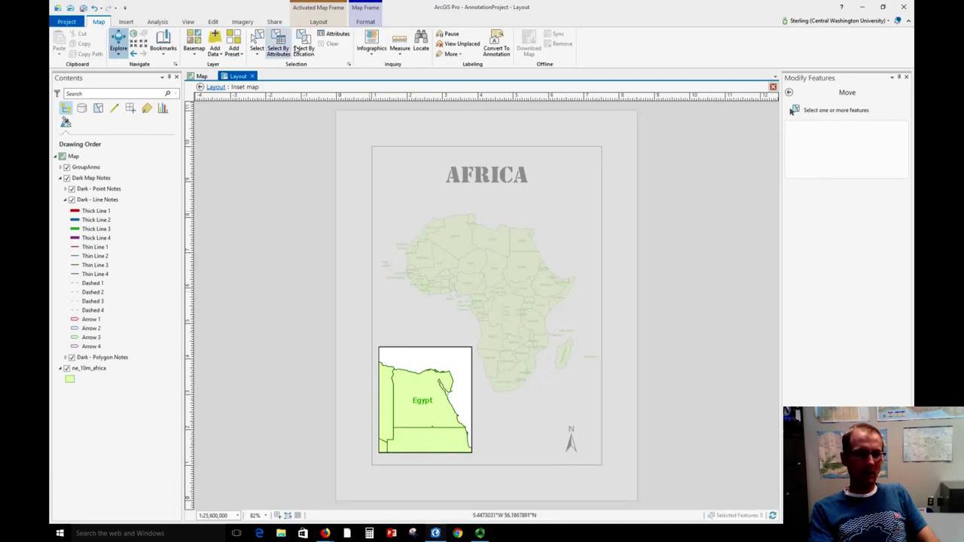
click(318, 22)
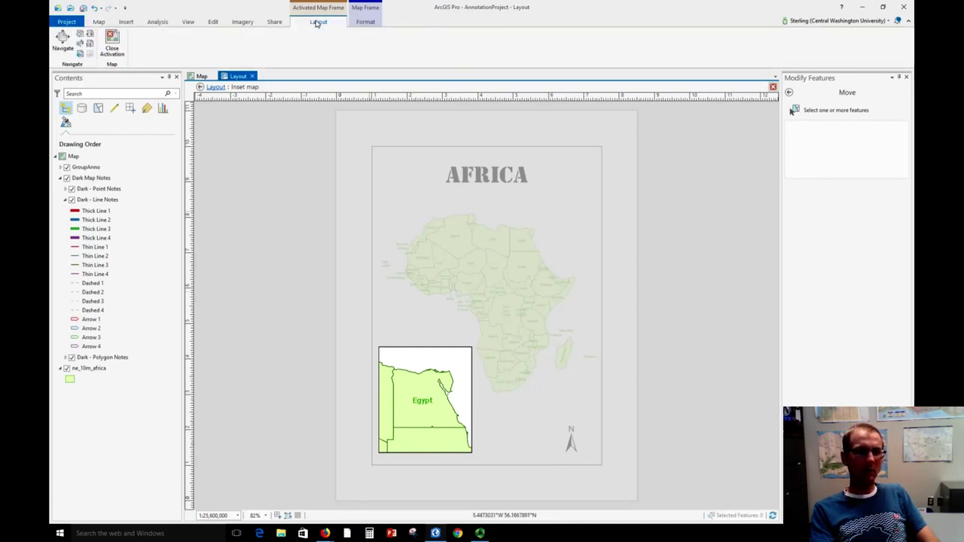
click(113, 43)
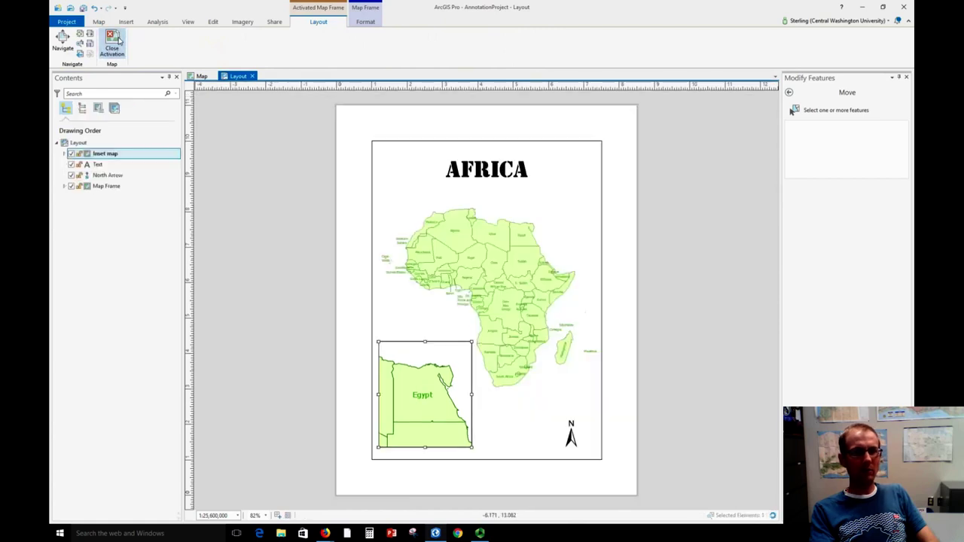
click(251, 327)
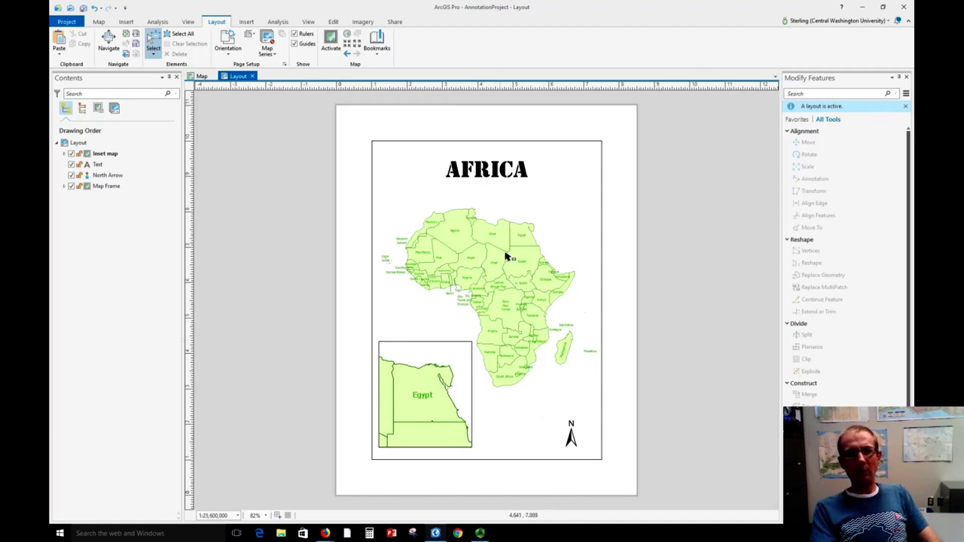
Step: Add an extent indicator for Inset map to the main Africa map frame
click(602, 191)
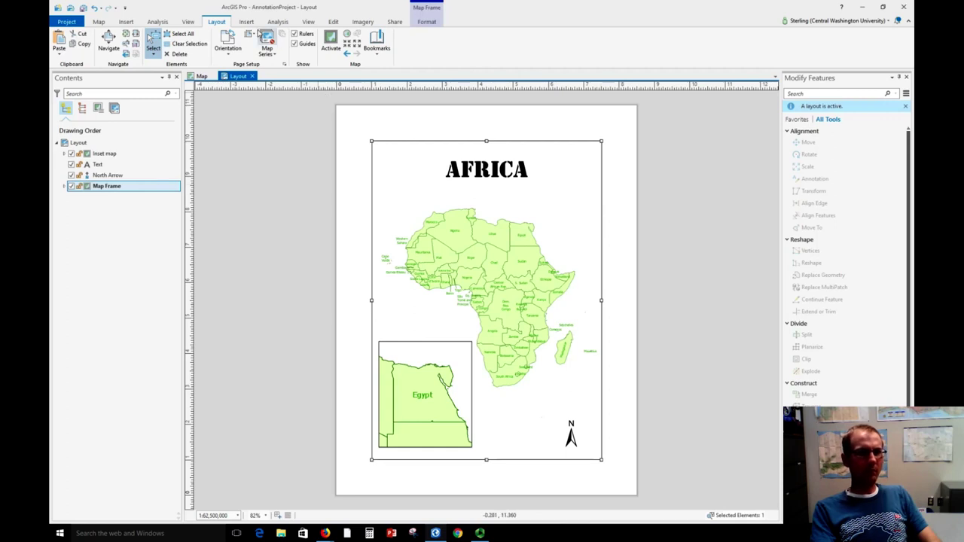
click(246, 23)
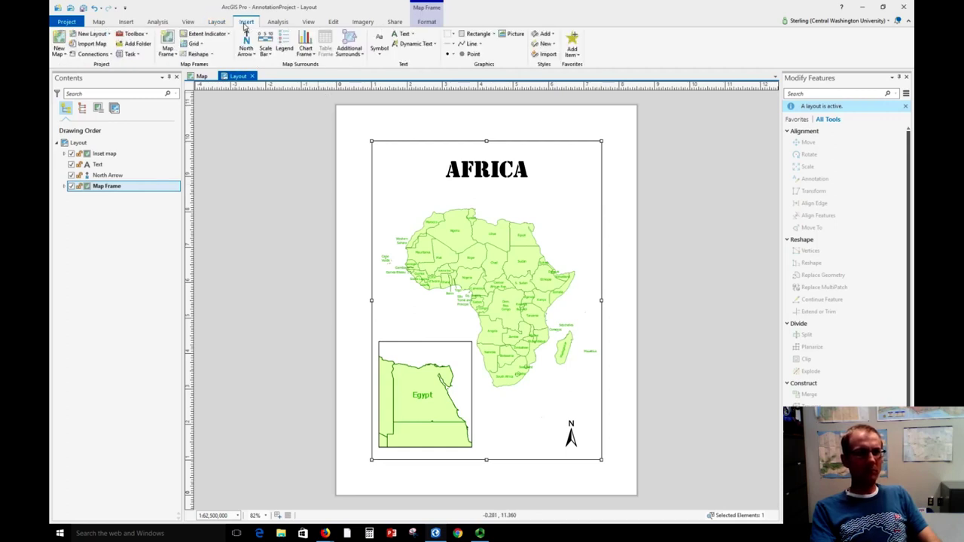
click(218, 35)
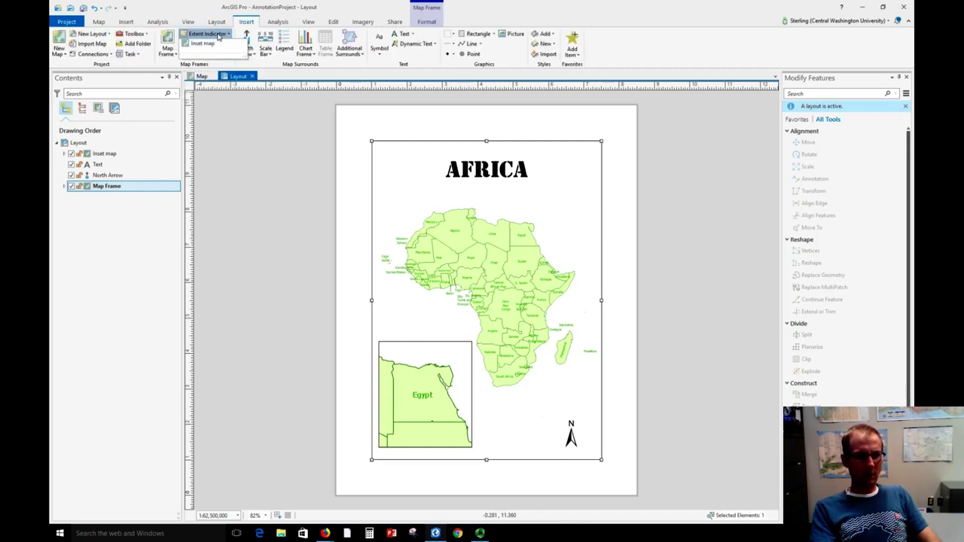
click(213, 44)
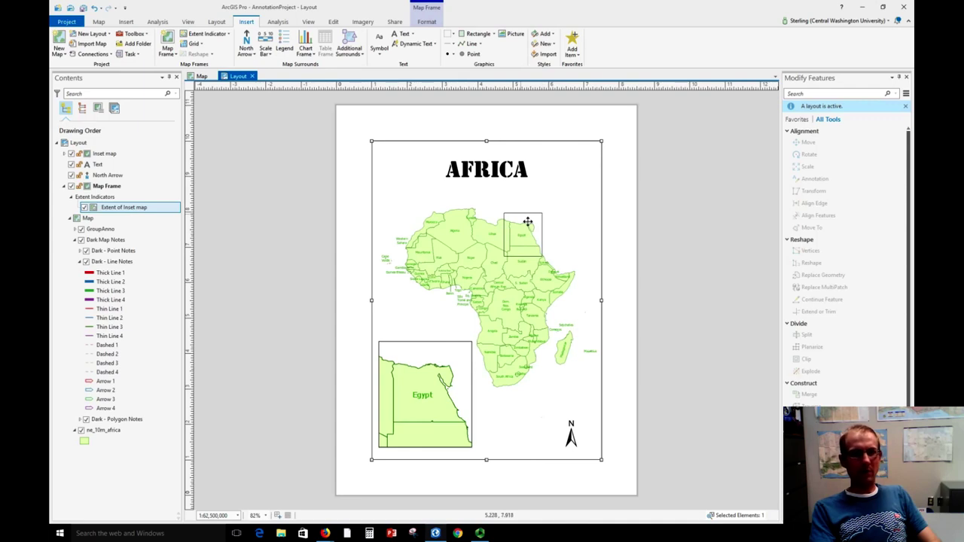
click(148, 210)
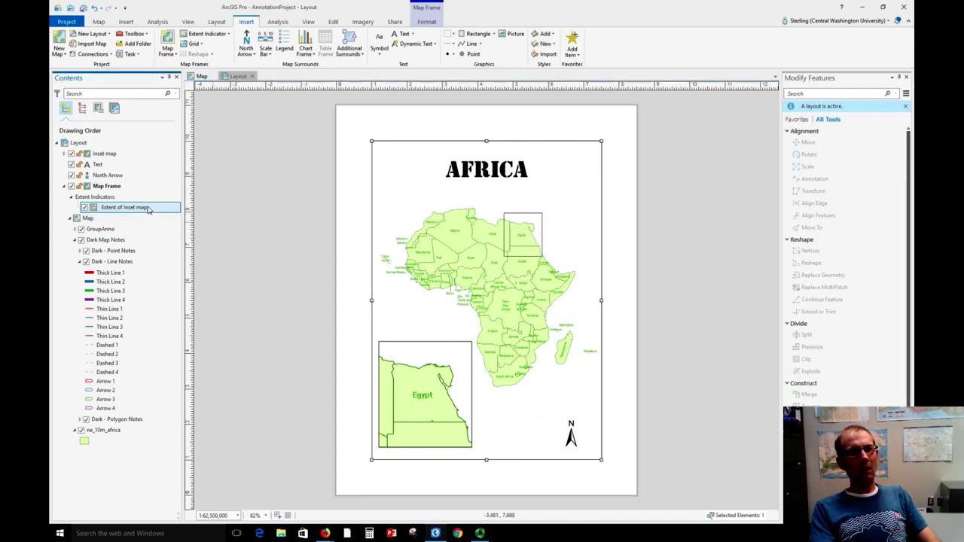
Step: Change the extent indicator's outline colour to red
double_click(149, 210)
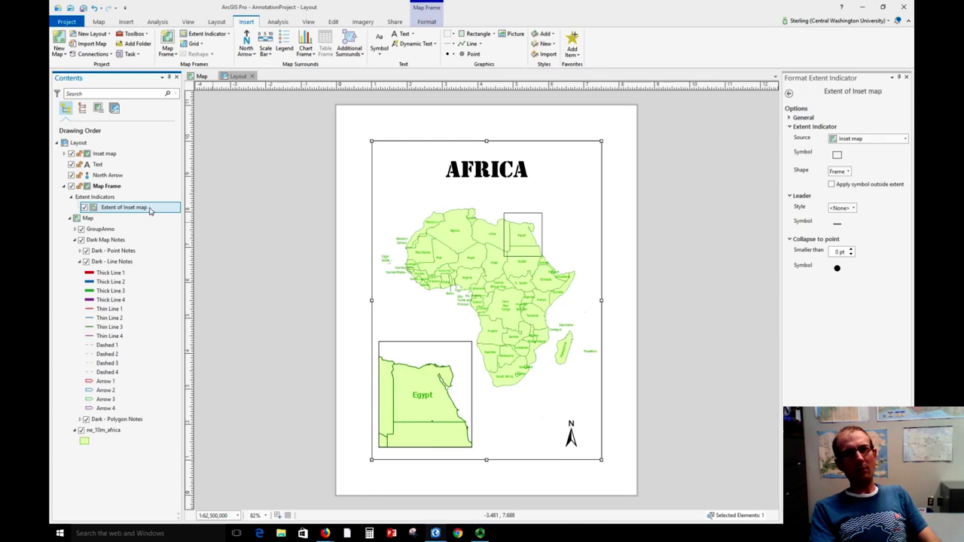
click(838, 156)
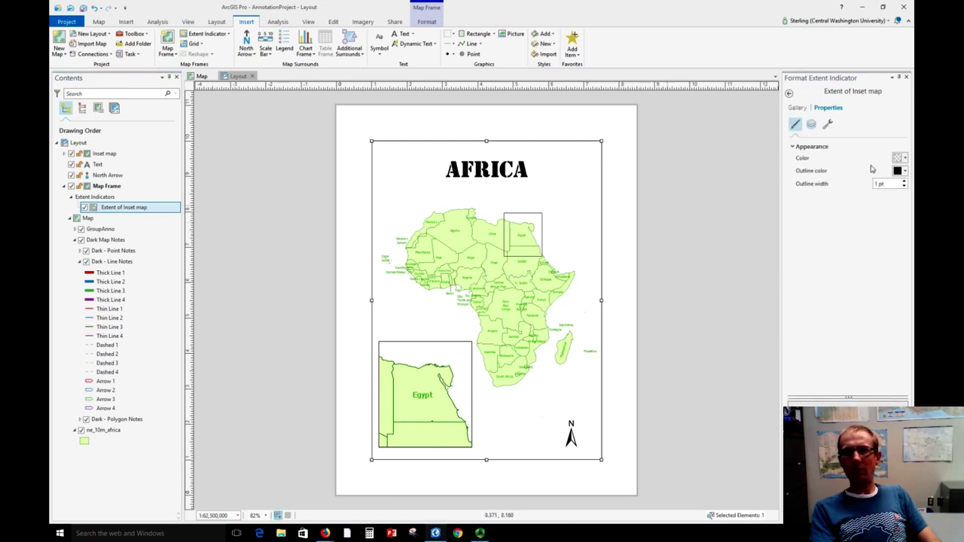
click(906, 172)
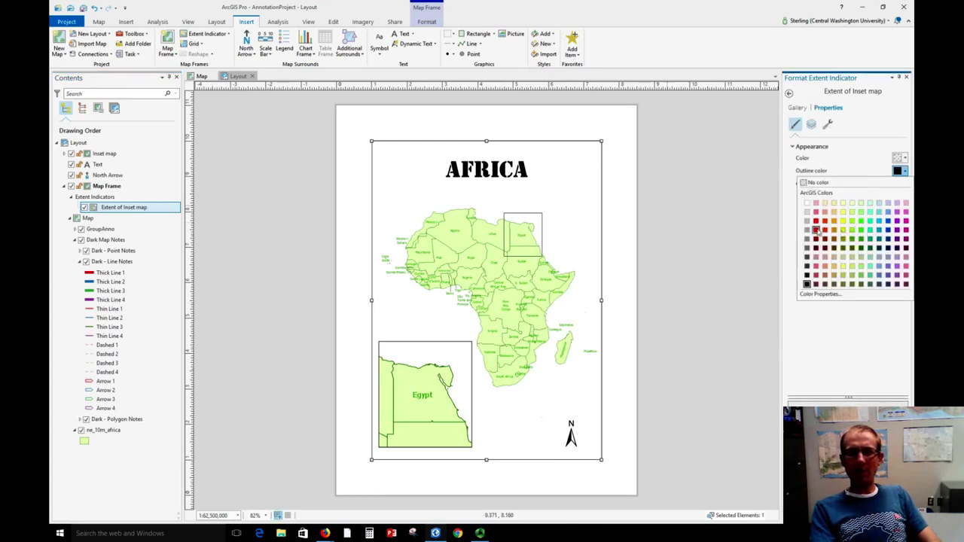
click(816, 223)
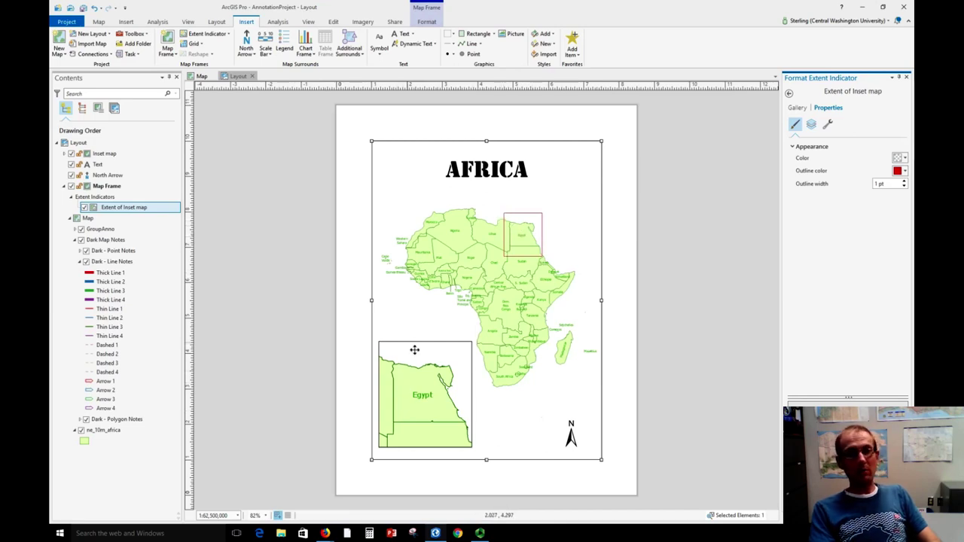
click(415, 350)
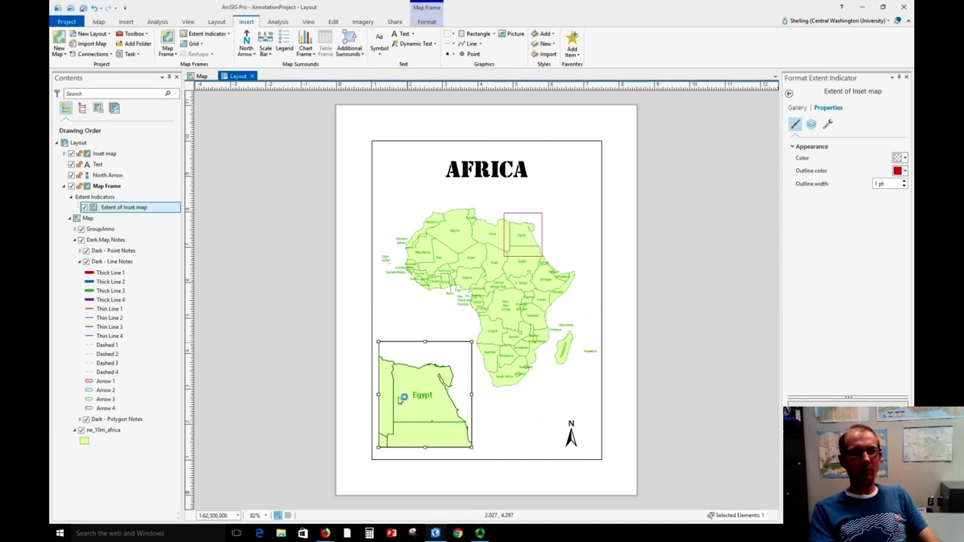
Step: Insert a Scale Line 3 scale bar for the inset map on the layout
click(266, 53)
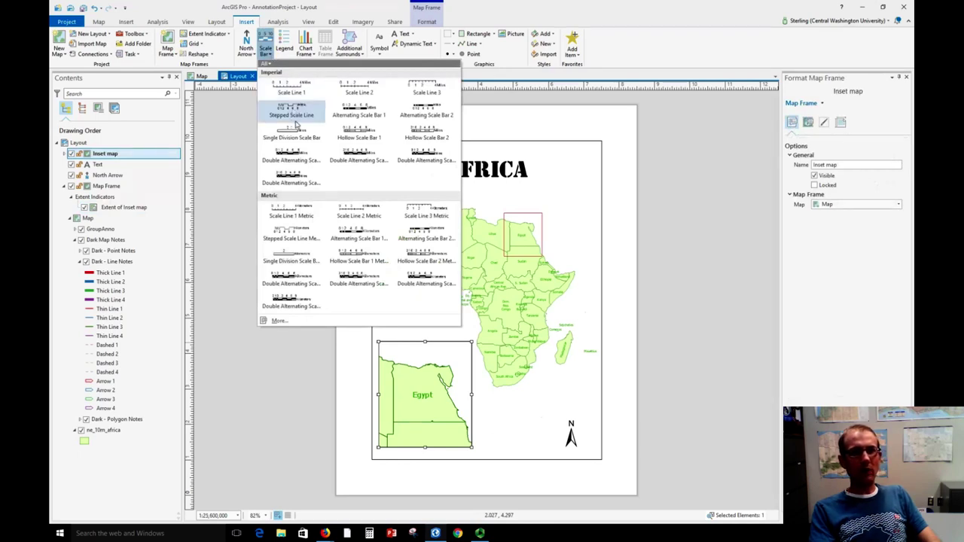
click(425, 88)
drag(484, 289, 589, 301)
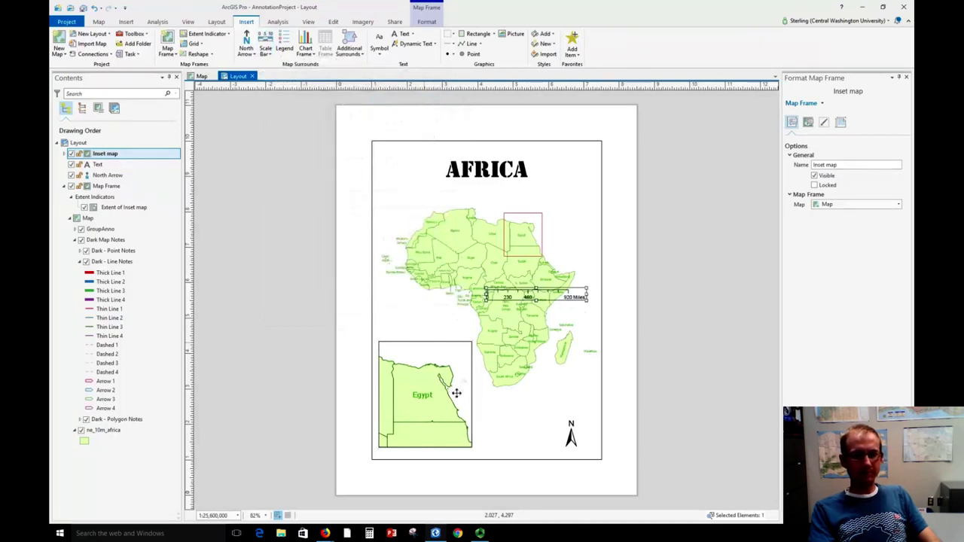
Step: Move the scale bar to the bottom of the Egypt inset and shorten it to fit
drag(456, 393, 420, 442)
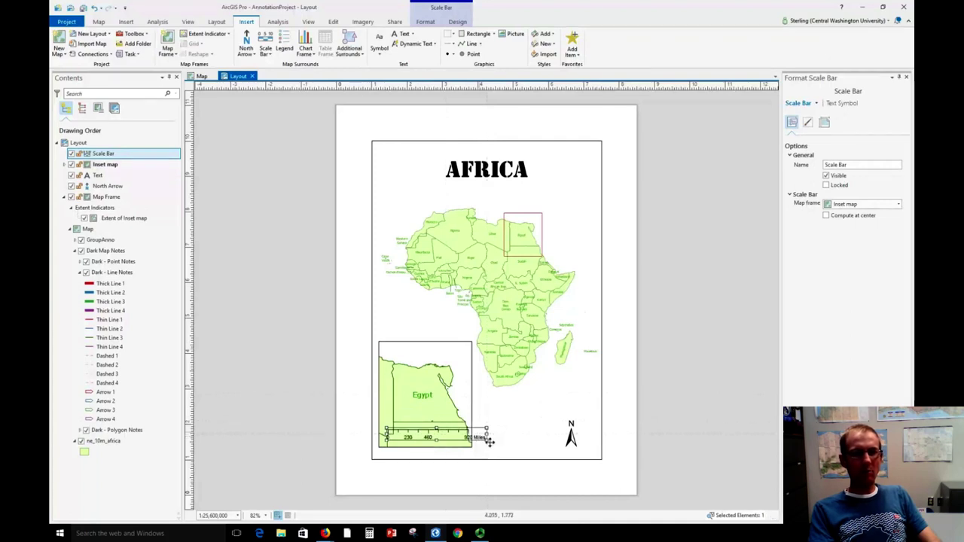
drag(489, 442, 455, 441)
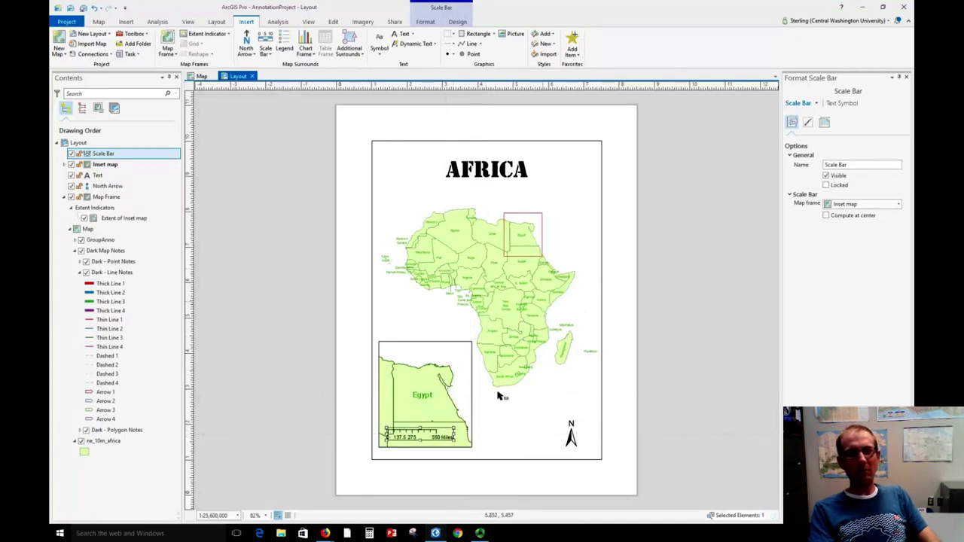
drag(448, 436, 456, 434)
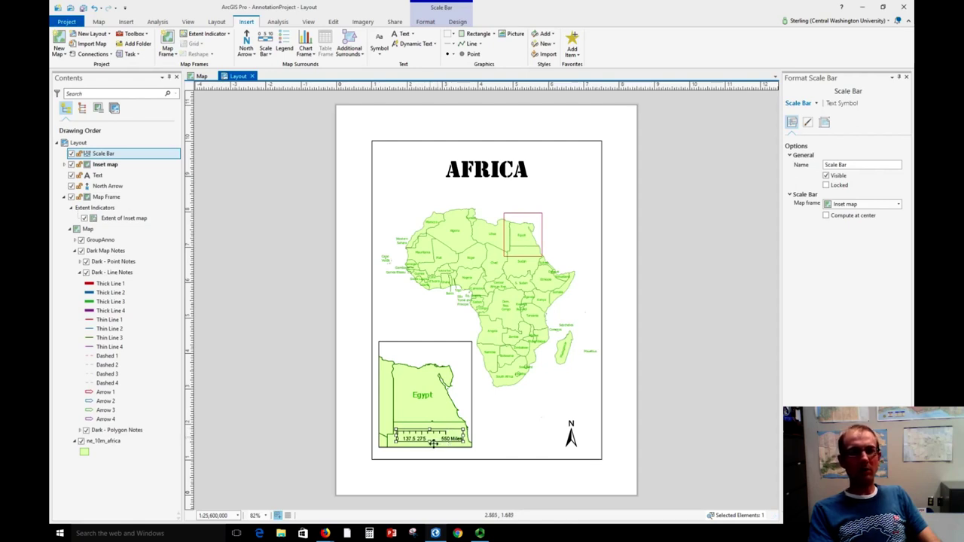
Step: Reduce the inset scale bar's subdivisions and set it to 1 division, keeping Miles as units
click(458, 23)
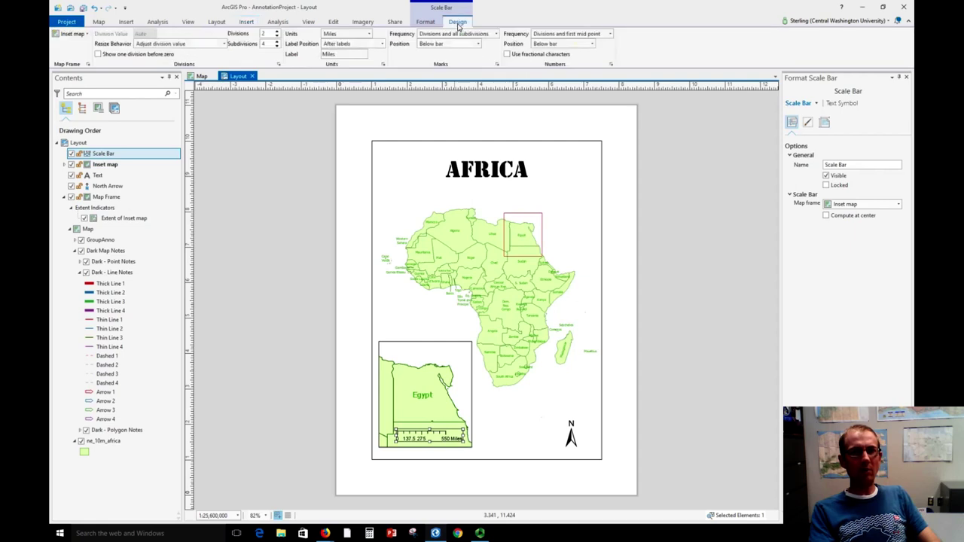
click(277, 47)
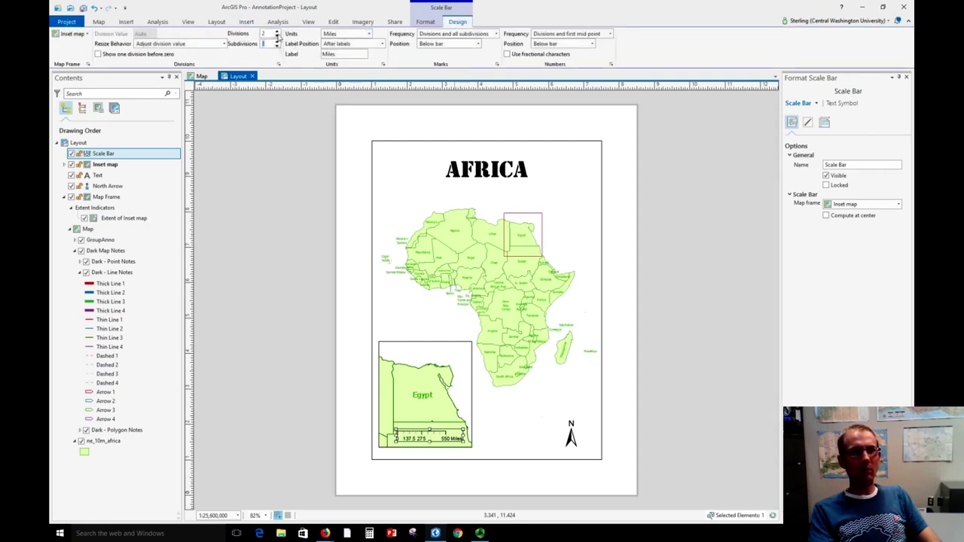
click(278, 38)
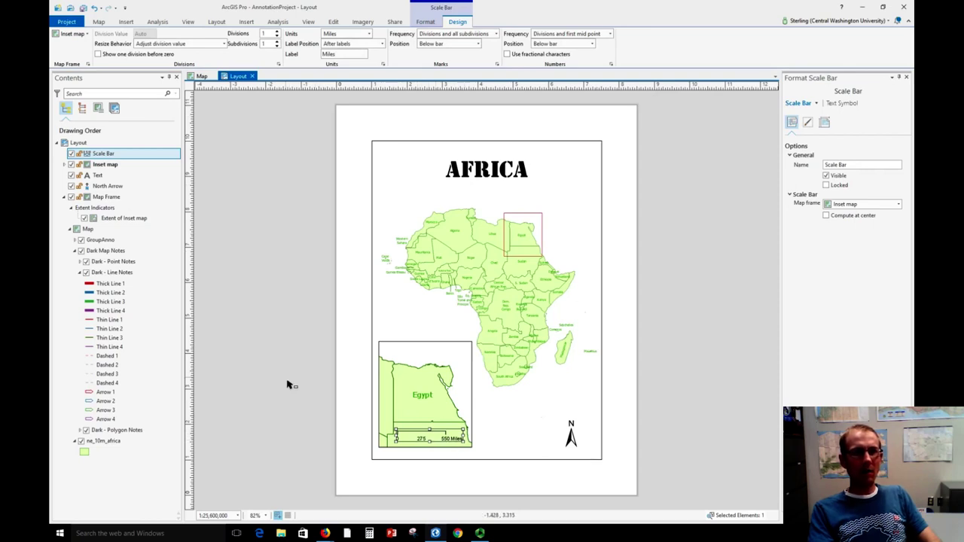
click(369, 34)
click(372, 37)
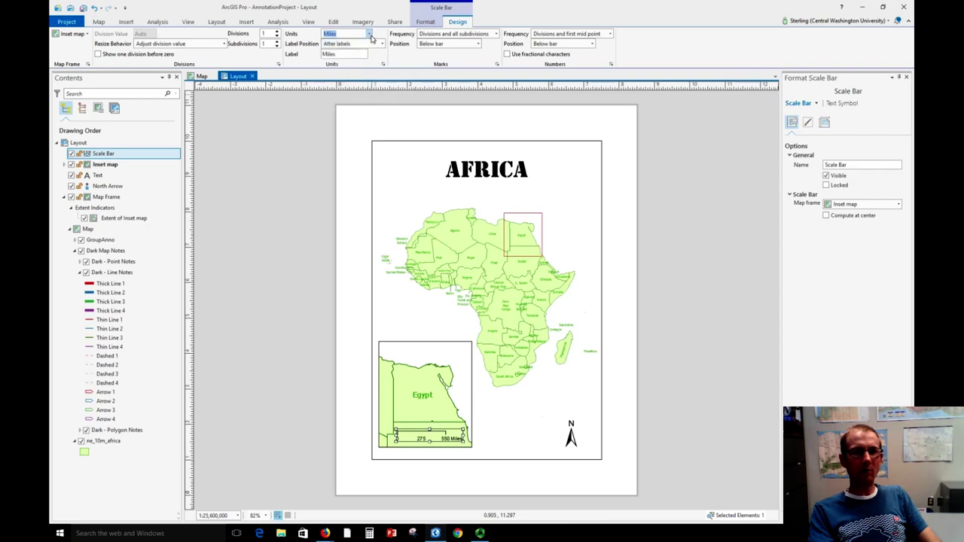
click(313, 159)
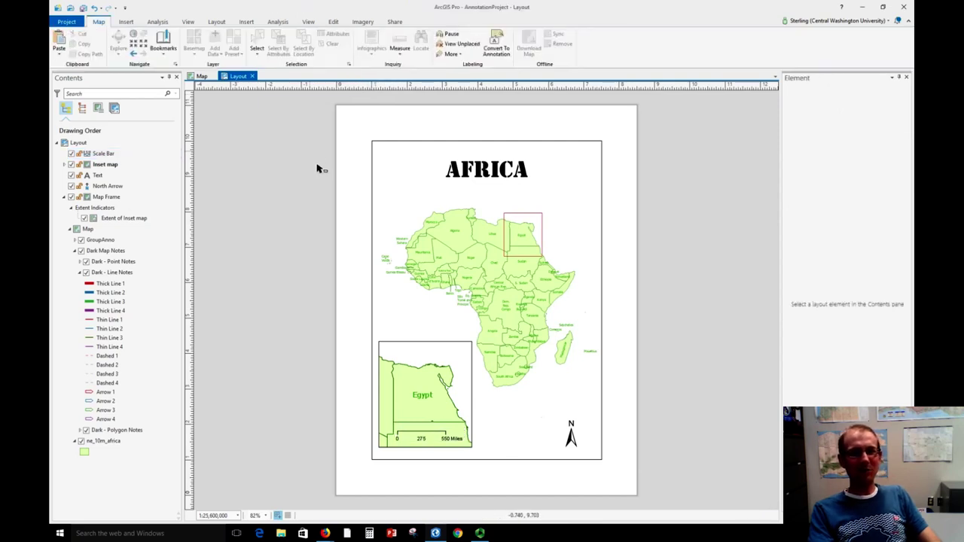